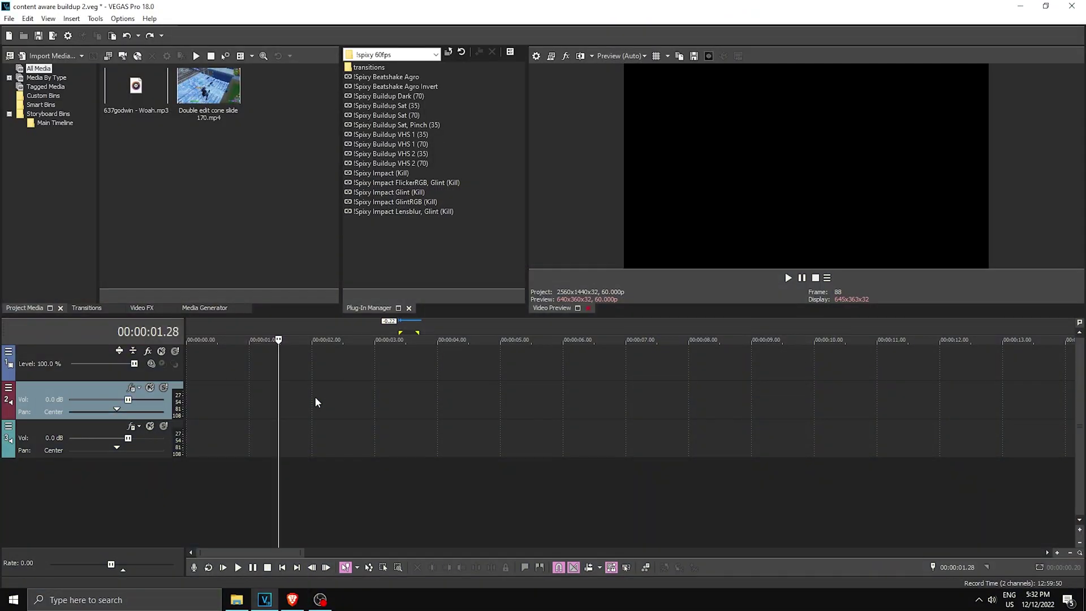
# Check the video frame rate in the project properties and accept the settings.
pyautogui.click(536, 57)
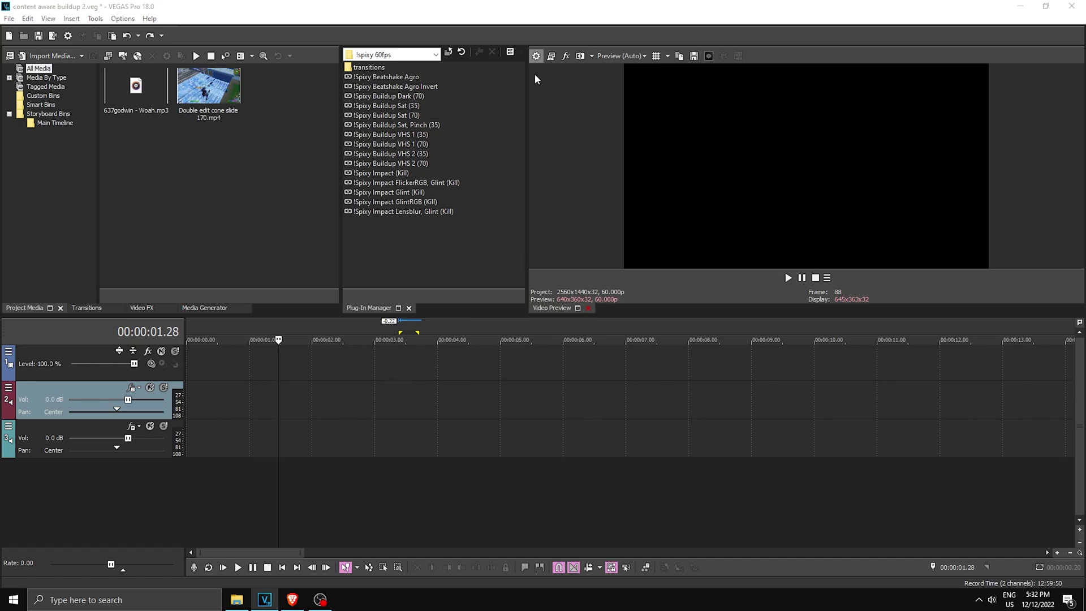
pyautogui.doubleClick(559, 151)
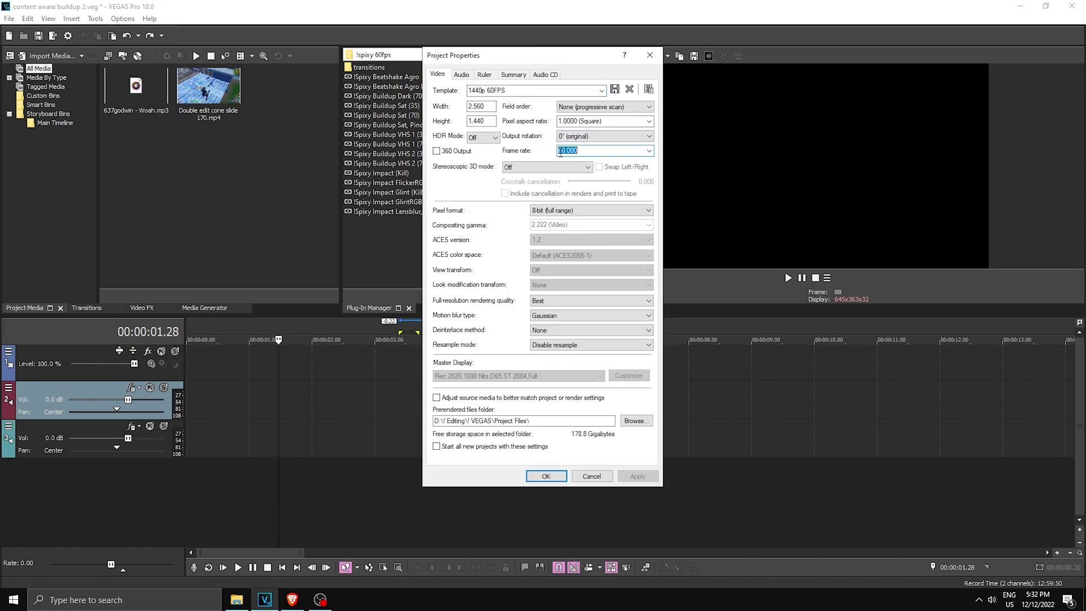
pyautogui.moveTo(550, 57); pyautogui.dragTo(432, 66)
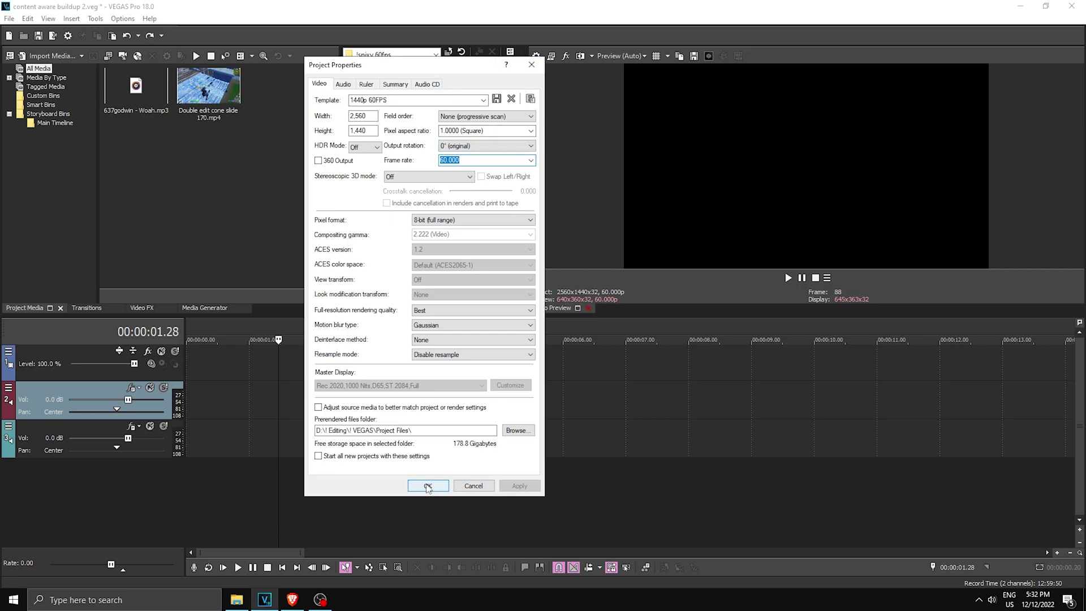
pyautogui.click(425, 486)
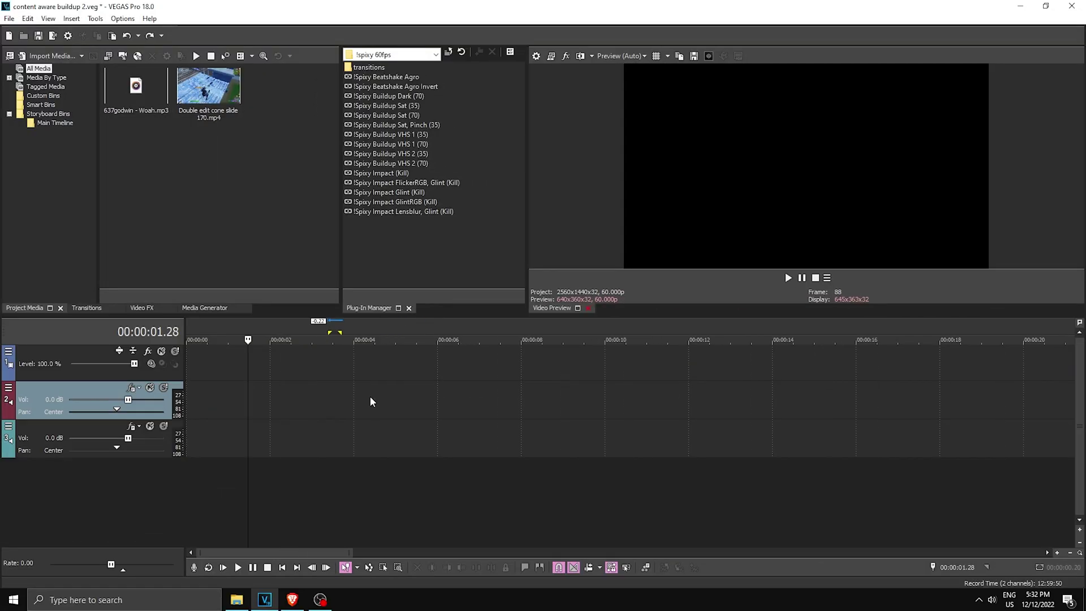
# Move the gameplay clip with its audio and the music clip to the start of the timeline.
pyautogui.scroll(-3, 396, 401)
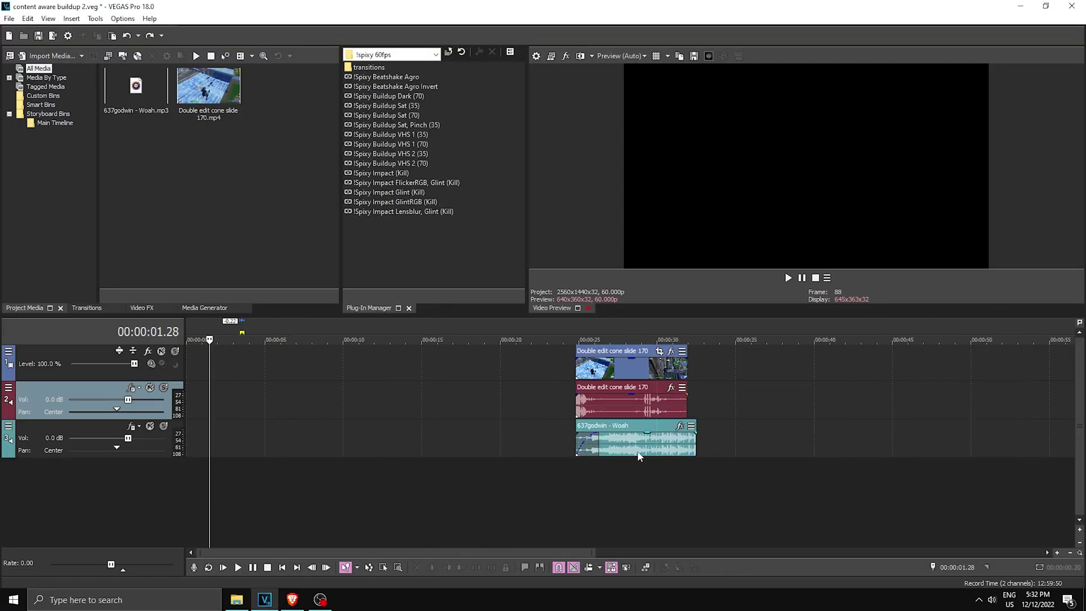
pyautogui.click(317, 443)
pyautogui.moveTo(318, 442); pyautogui.dragTo(222, 433)
pyautogui.moveTo(643, 364); pyautogui.dragTo(182, 357)
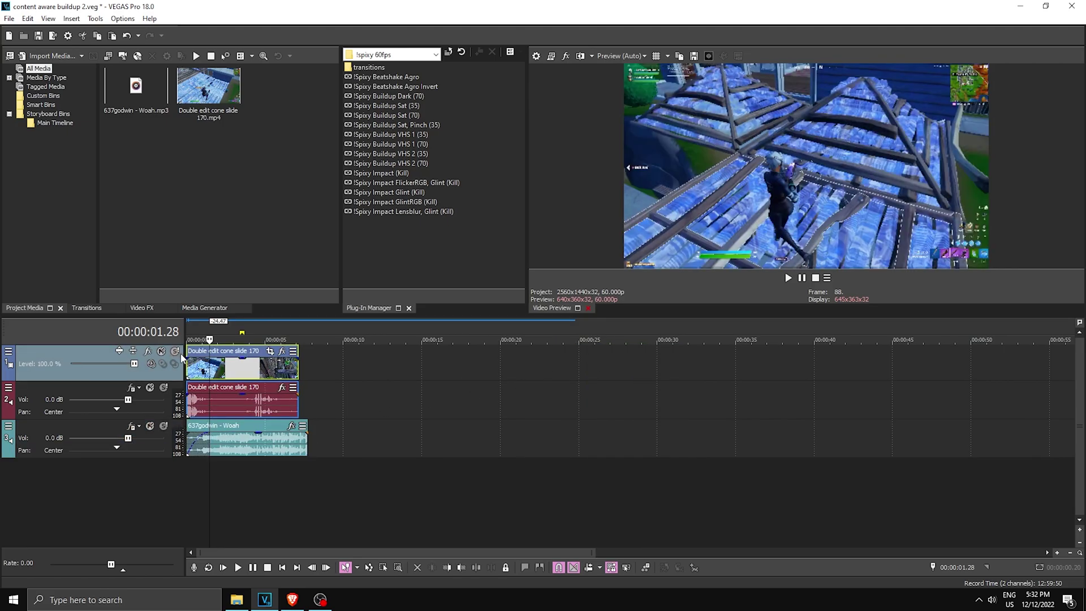
# Place a timeline marker at 00:00:03.48, where the shot should line up with the music.
pyautogui.scroll(5, 304, 394)
pyautogui.click(534, 450)
pyautogui.click(503, 451)
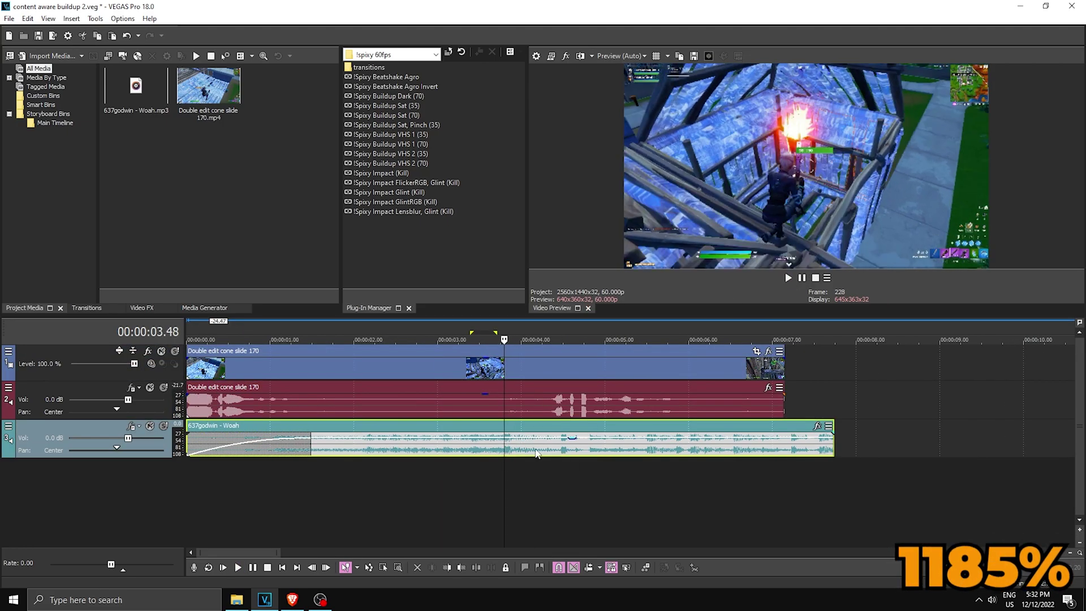
pyautogui.press('m')
# Add a fade-in of about one second to the gameplay clip and trim it and the music to end together.
pyautogui.moveTo(270, 373); pyautogui.dragTo(307, 373)
pyautogui.moveTo(222, 370); pyautogui.dragTo(187, 370)
pyautogui.moveTo(188, 360); pyautogui.dragTo(268, 362)
pyautogui.moveTo(833, 444); pyautogui.dragTo(763, 444)
pyautogui.moveTo(781, 373); pyautogui.dragTo(763, 373)
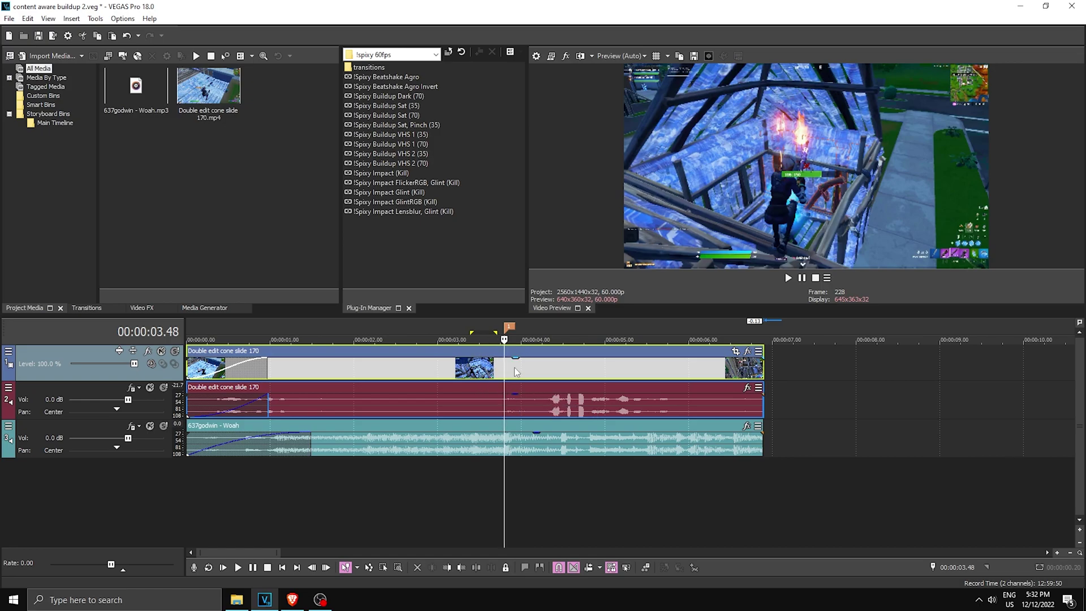
# Insert an envelope on the gameplay video clip, shape a short curved peak at the marker, and preview it.
pyautogui.scroll(3, 603, 383)
pyautogui.rightClick(629, 373)
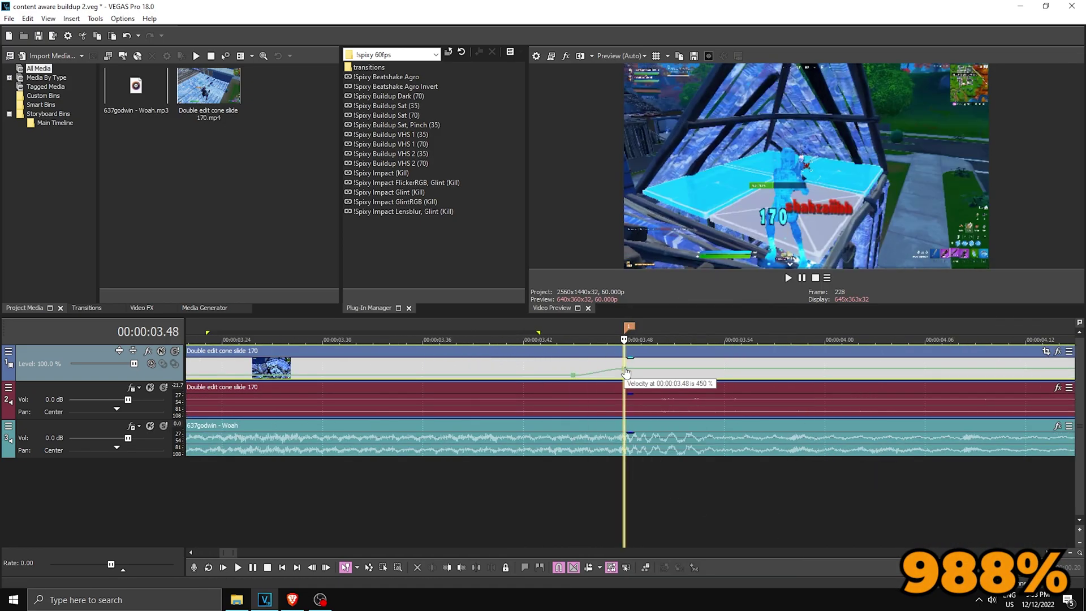
pyautogui.moveTo(626, 371); pyautogui.dragTo(626, 369)
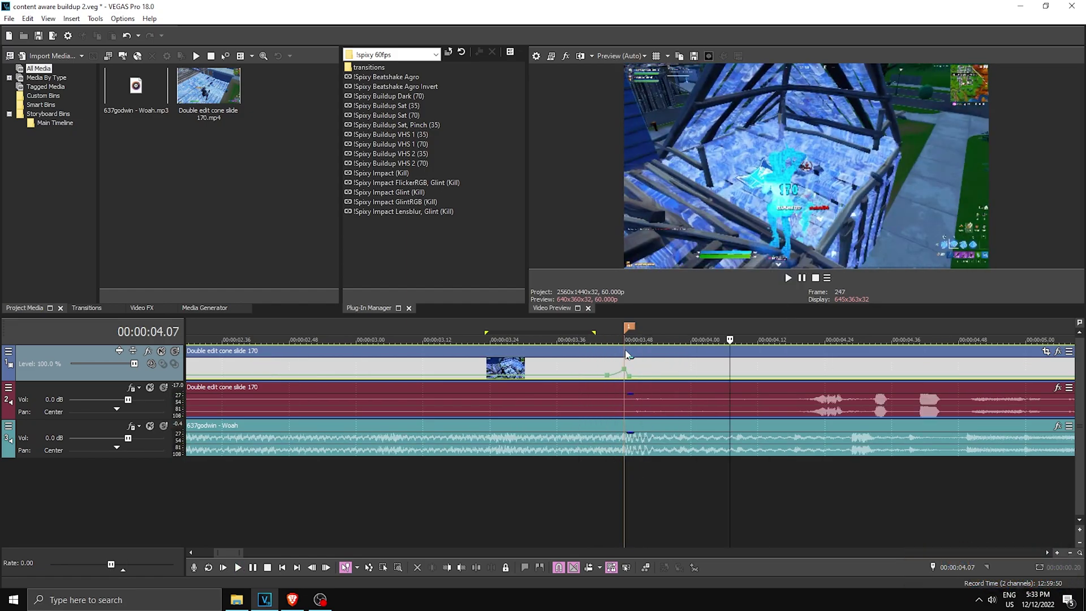
pyautogui.press('space')
pyautogui.click(626, 351)
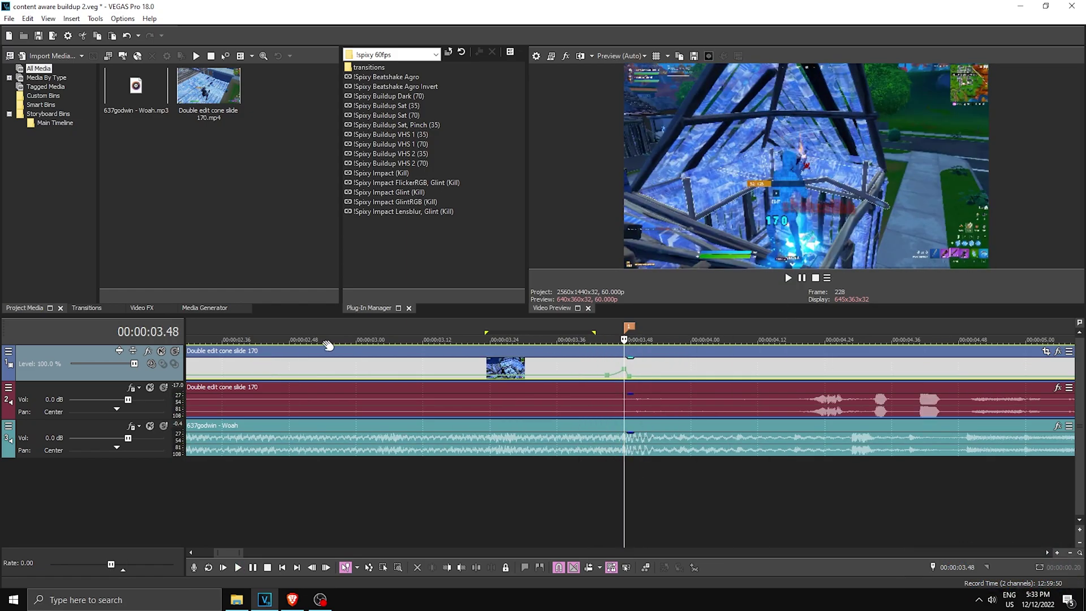
# Insert two empty video tracks above the gameplay video track.
pyautogui.rightClick(95, 355)
pyautogui.click(113, 362)
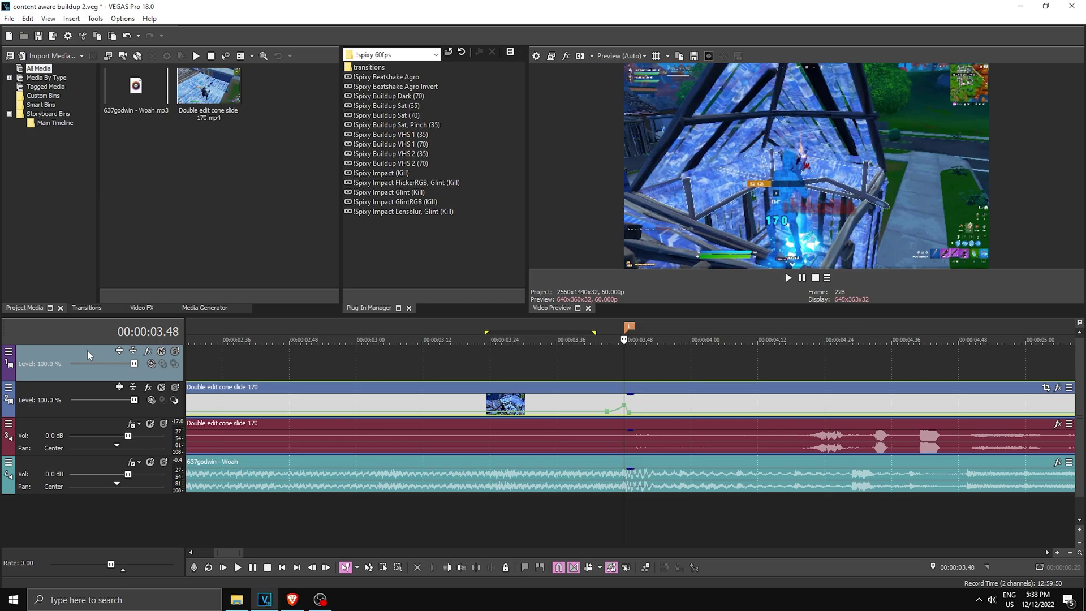
pyautogui.rightClick(88, 354)
pyautogui.click(114, 374)
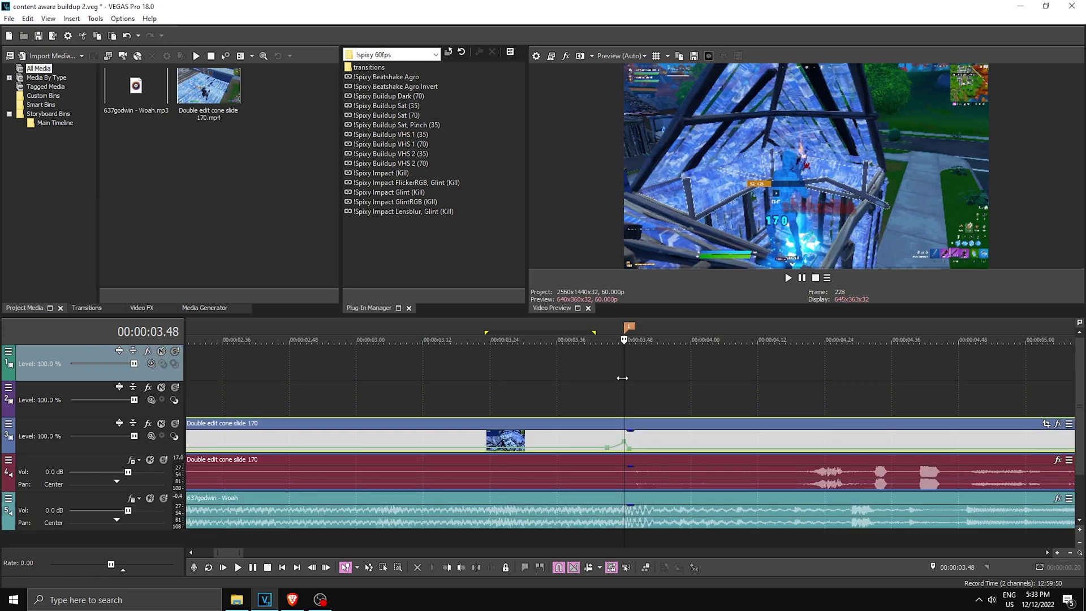
# Move the timeline cursor back 25 frames from the first marker and place a second marker there.
pyautogui.click(955, 567)
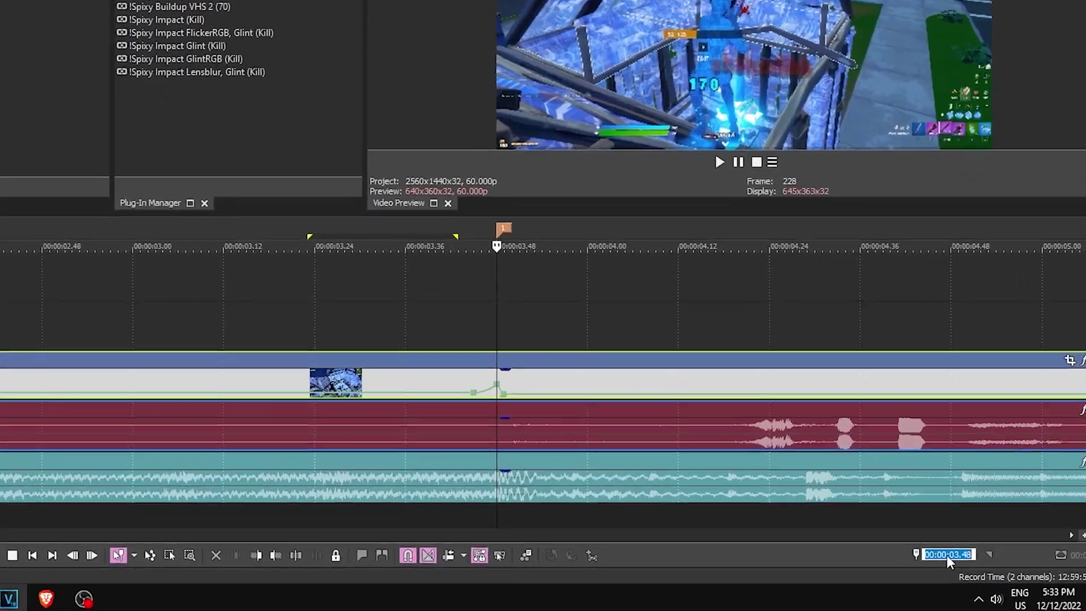
pyautogui.press('BackSpace')
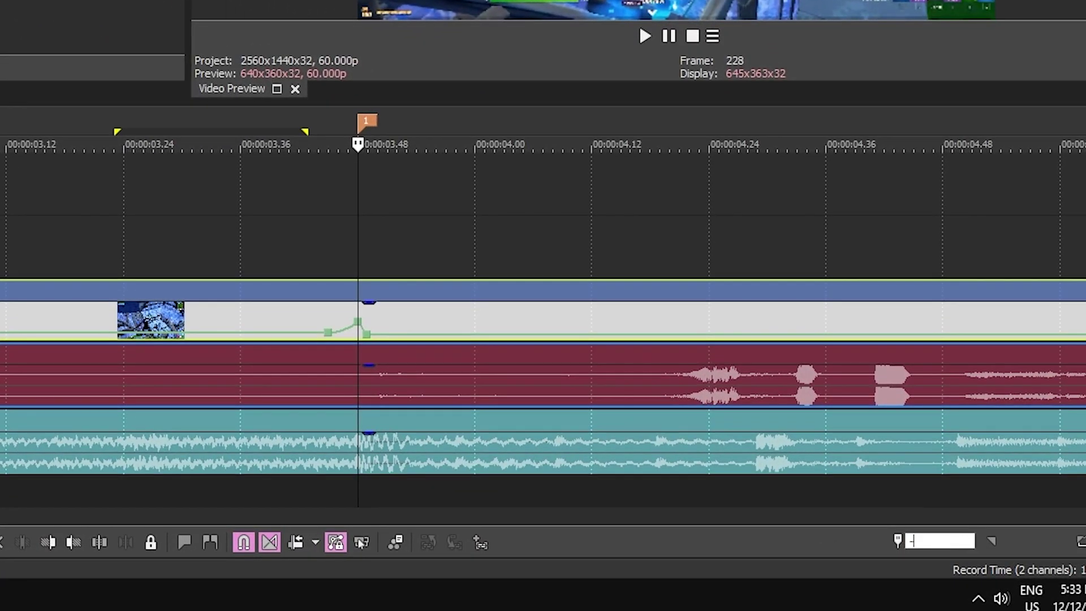
pyautogui.write('-25')
pyautogui.press('Return')
pyautogui.press('m')
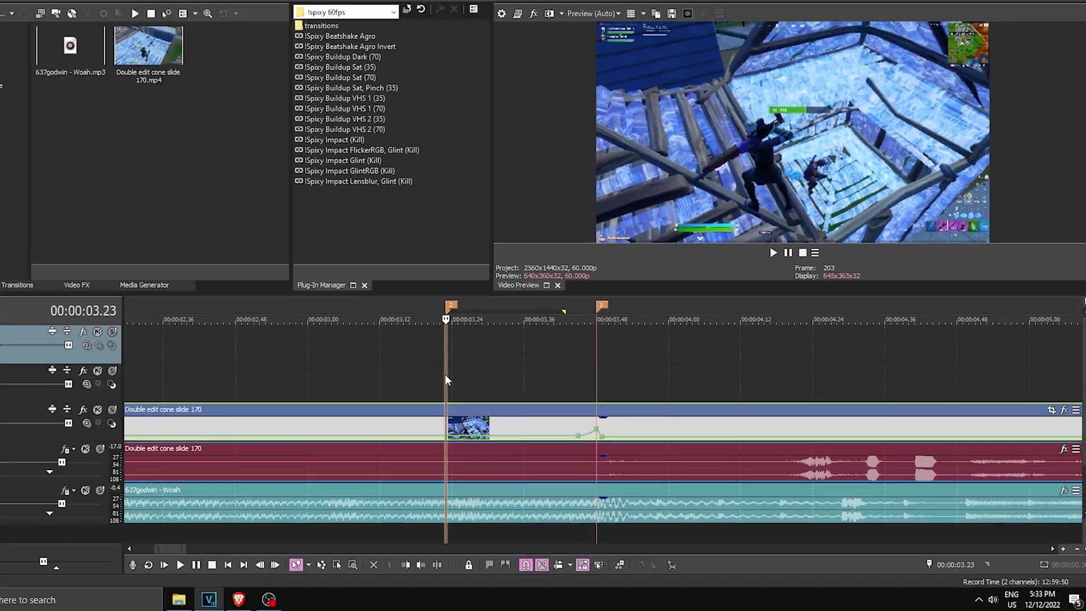
# Place markers five frames apart after the 00:00:03.23 marker, at 00:00:03.28 and 00:00:03.33.
pyautogui.click(442, 401)
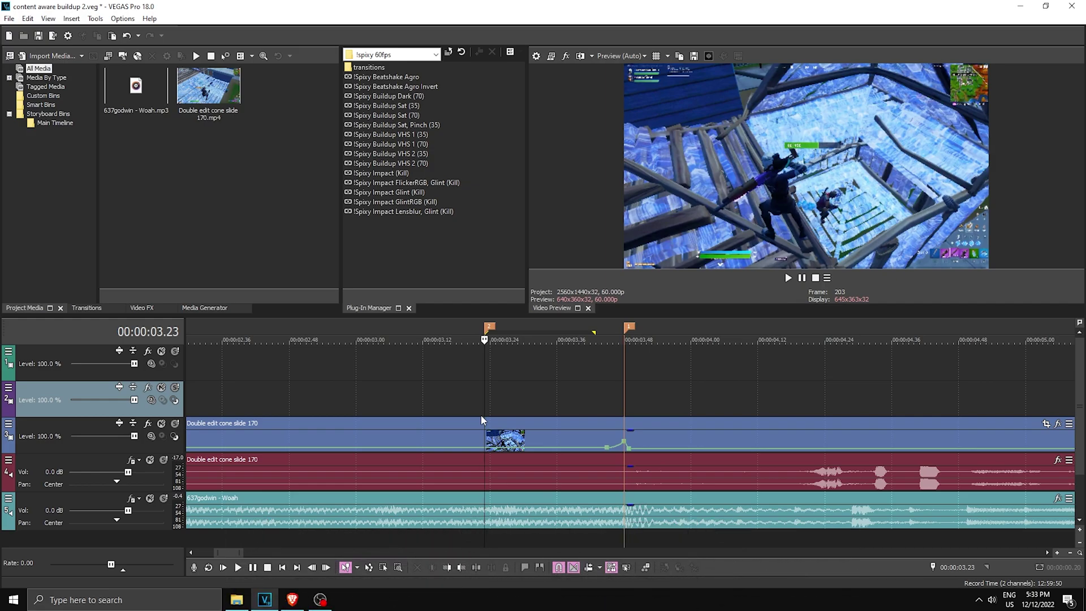
pyautogui.press('Right')
pyautogui.press('Right')
pyautogui.press('Right')
pyautogui.press('Right')
pyautogui.press('Right')
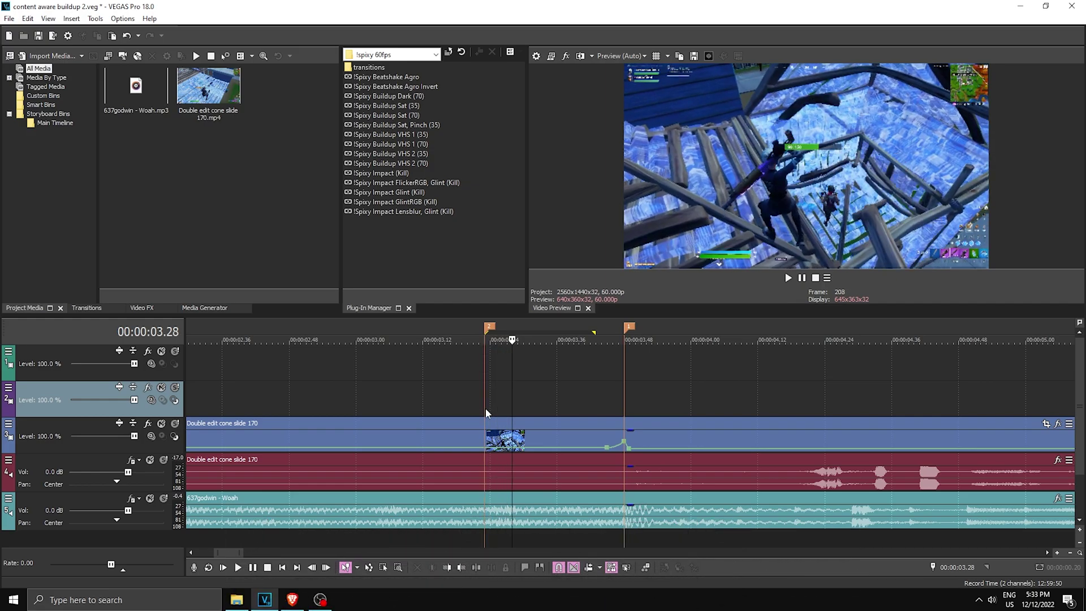
pyautogui.press('m')
pyautogui.press('Right')
pyautogui.press('Right')
pyautogui.press('Right')
pyautogui.press('Right')
pyautogui.press('Right')
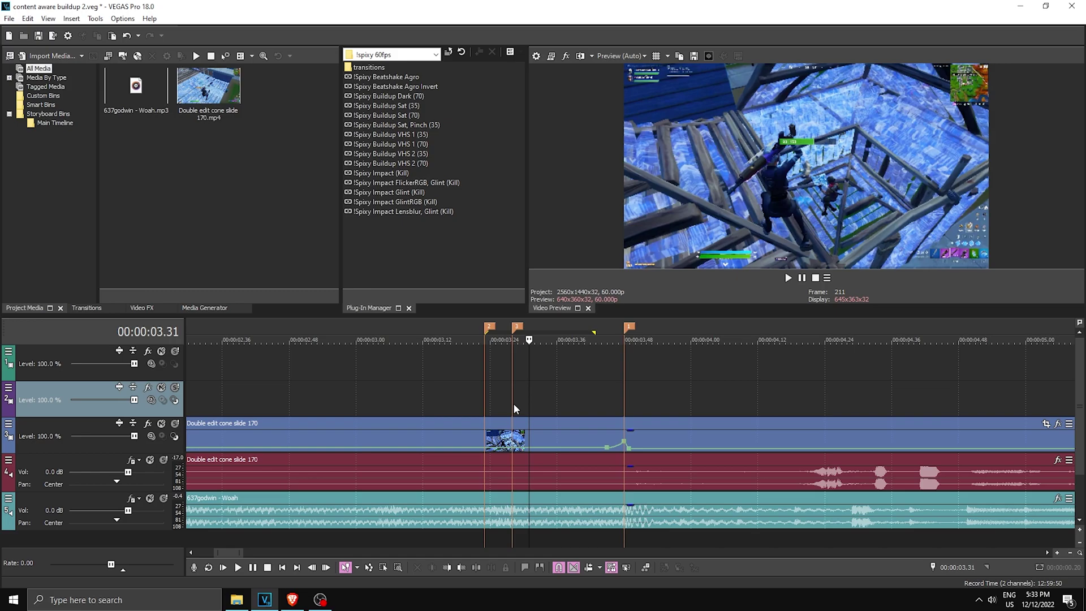
pyautogui.press('m')
# Continue the five-frame marker spacing with markers at 00:00:03.38 and 00:00:03.43.
pyautogui.press('Right')
pyautogui.press('Right')
pyautogui.press('Right')
pyautogui.press('Right')
pyautogui.press('Right')
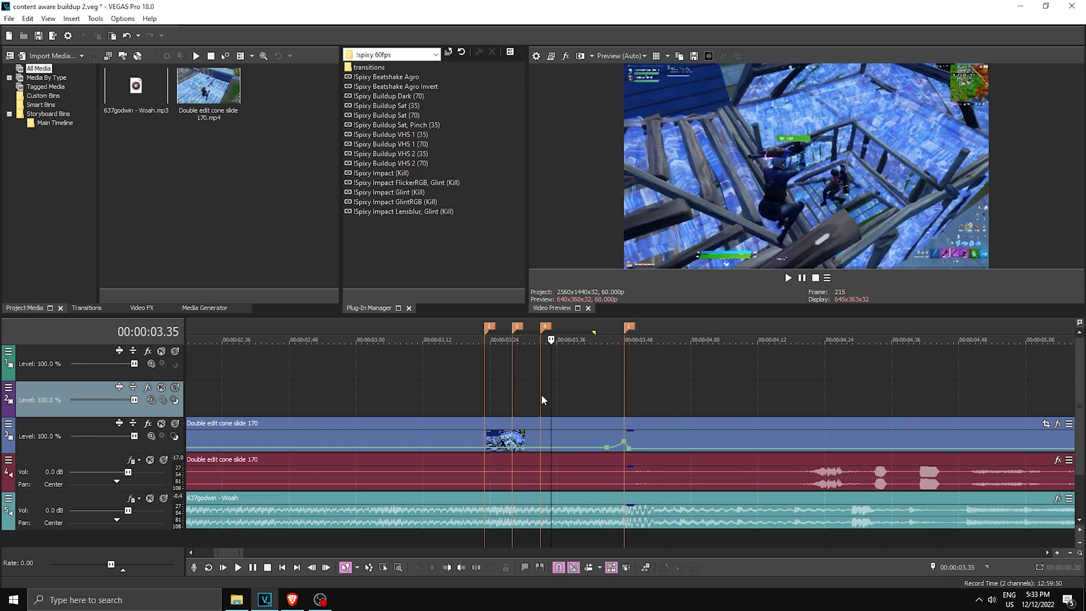
pyautogui.press('m')
pyautogui.press('Return')
pyautogui.press('Right')
pyautogui.press('Right')
pyautogui.press('Right')
pyautogui.press('Right')
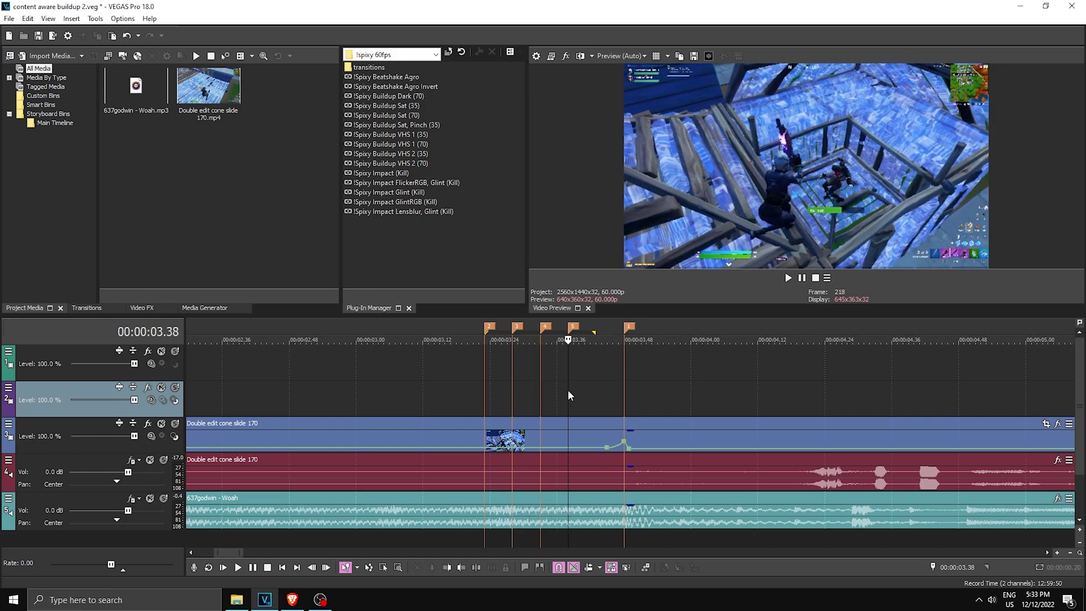
pyautogui.press('Right')
pyautogui.press('m')
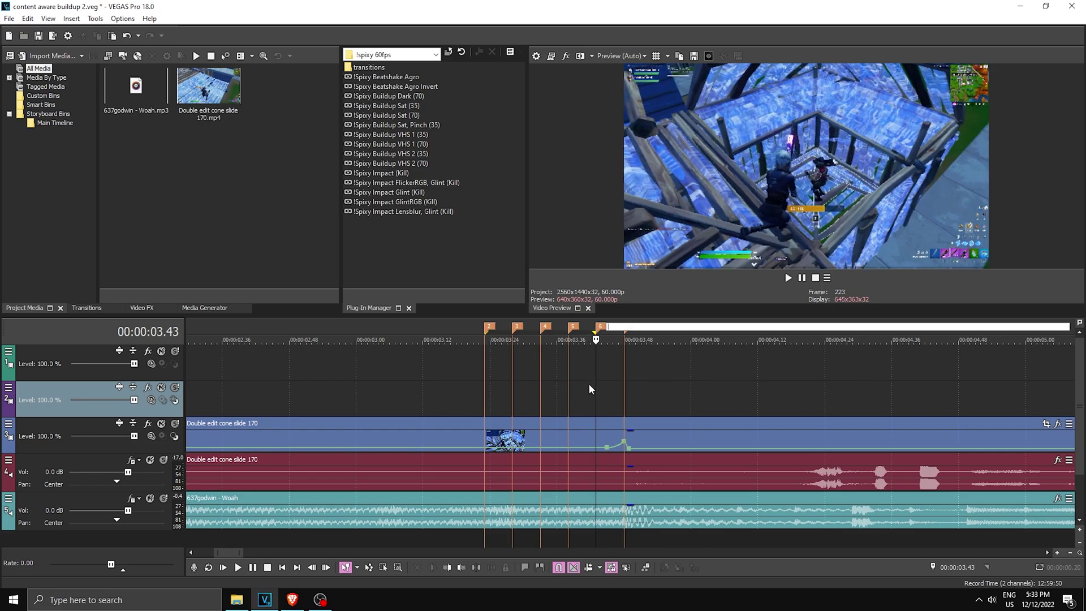
pyautogui.press('Return')
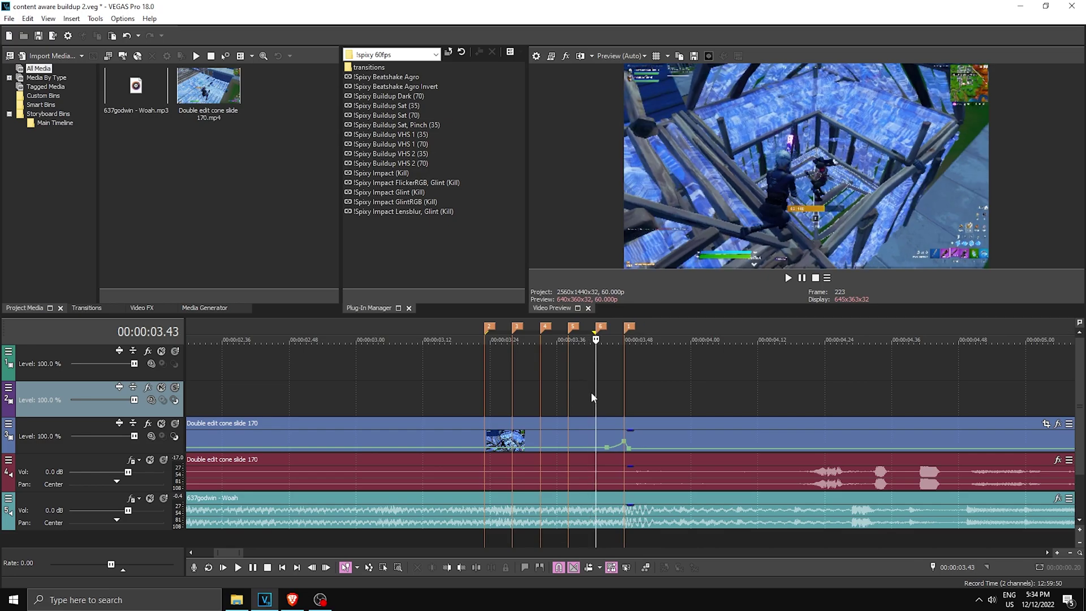
# Save preview snapshots of the frames at the 00:00:03.23 and 00:00:03.28 markers as JPG files in Downloads.
pyautogui.click(484, 399)
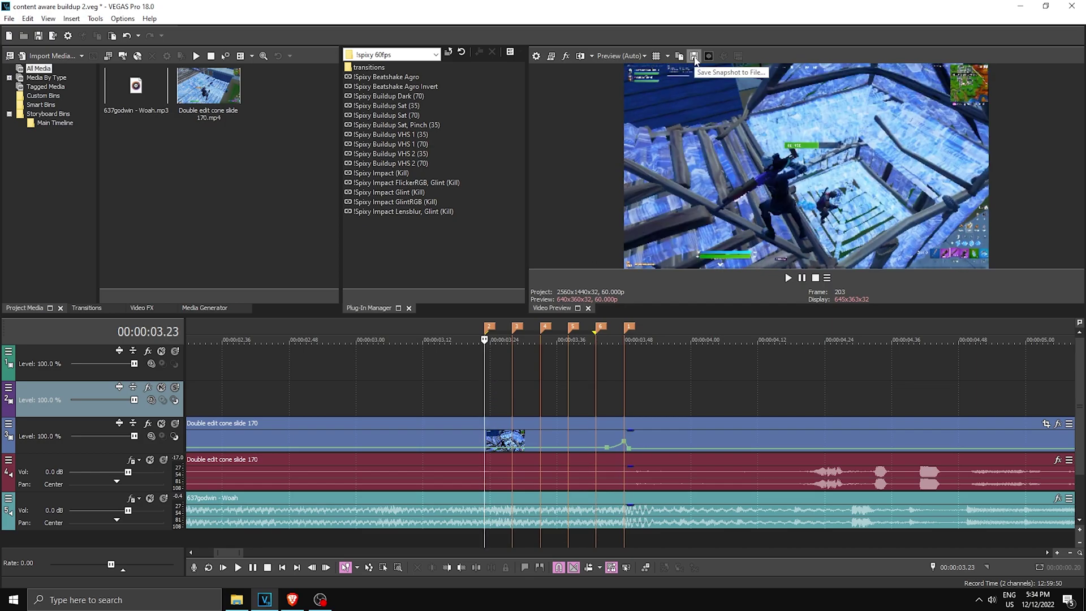
pyautogui.click(694, 57)
pyautogui.click(670, 354)
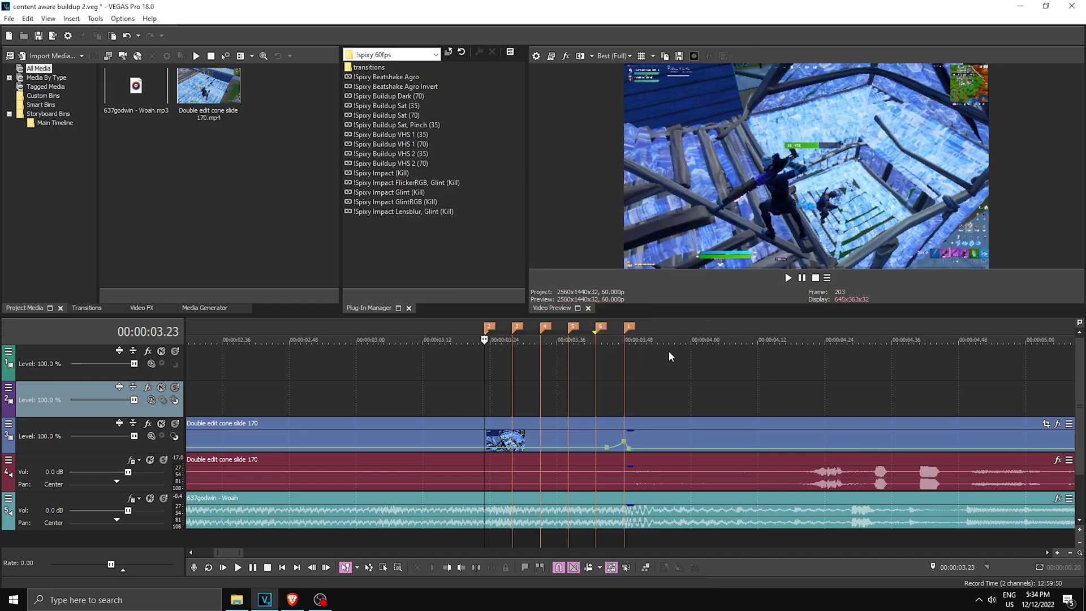
pyautogui.click(512, 358)
pyautogui.click(694, 57)
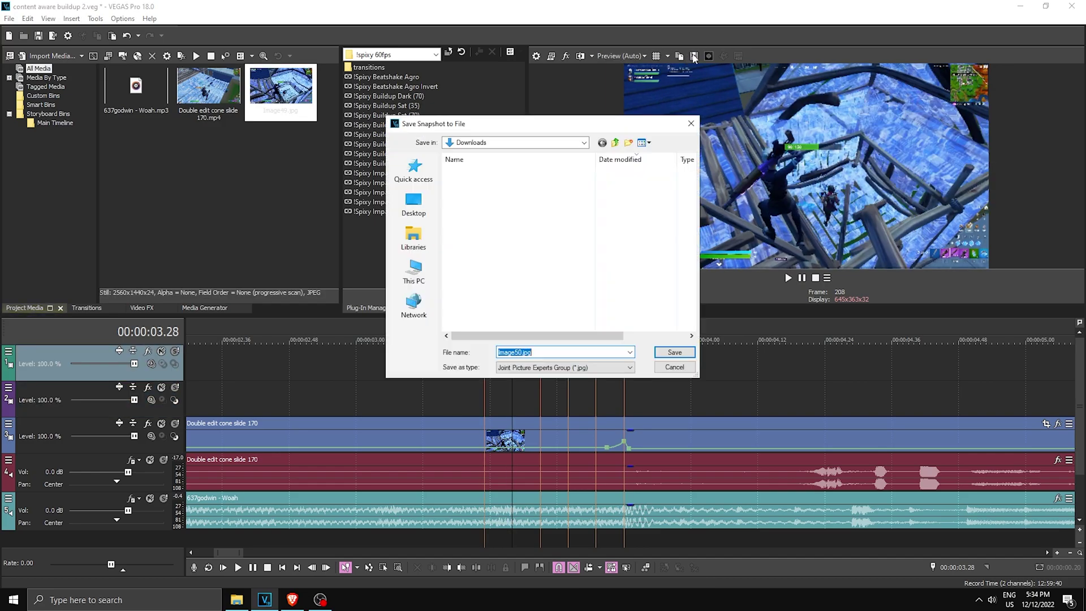
pyautogui.click(673, 354)
# Save preview snapshots of the frames at the 00:00:03.33 and 00:00:03.38 markers as JPG files.
pyautogui.click(542, 365)
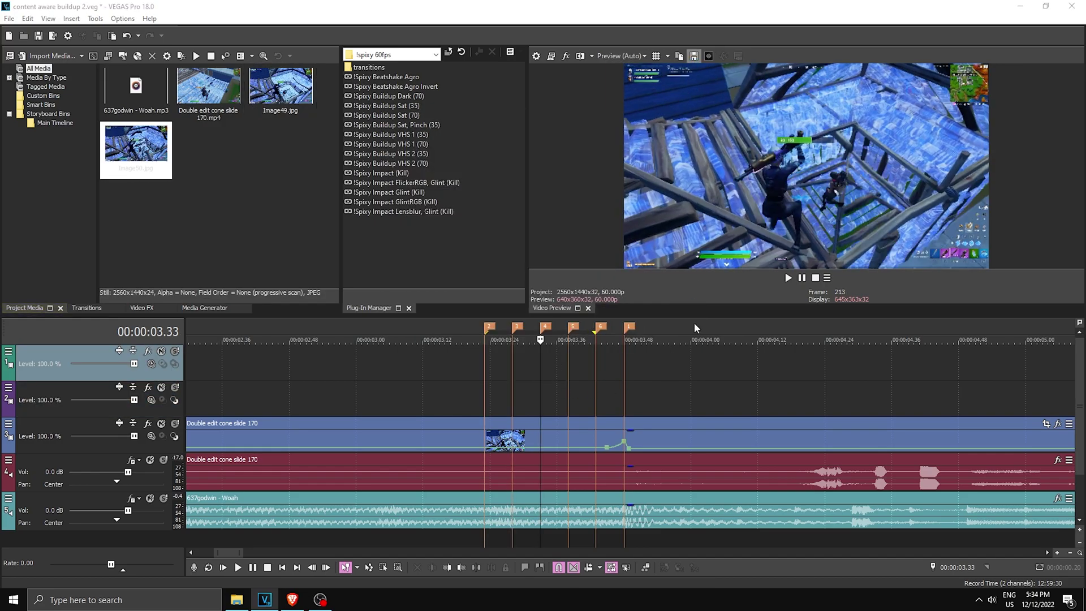
pyautogui.click(694, 56)
pyautogui.click(671, 354)
pyautogui.click(567, 368)
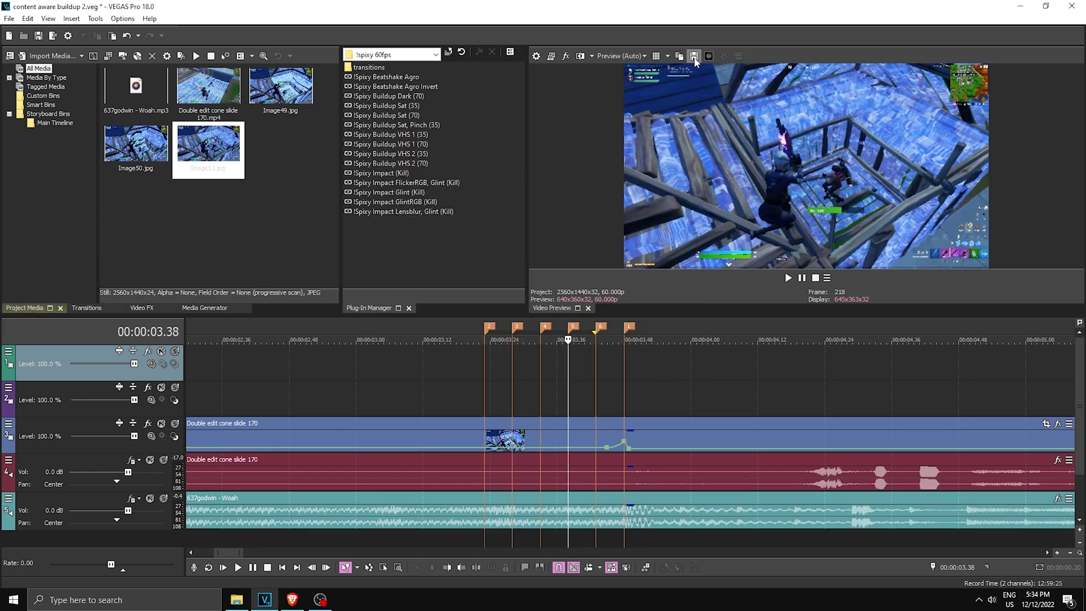
pyautogui.click(694, 56)
pyautogui.click(672, 354)
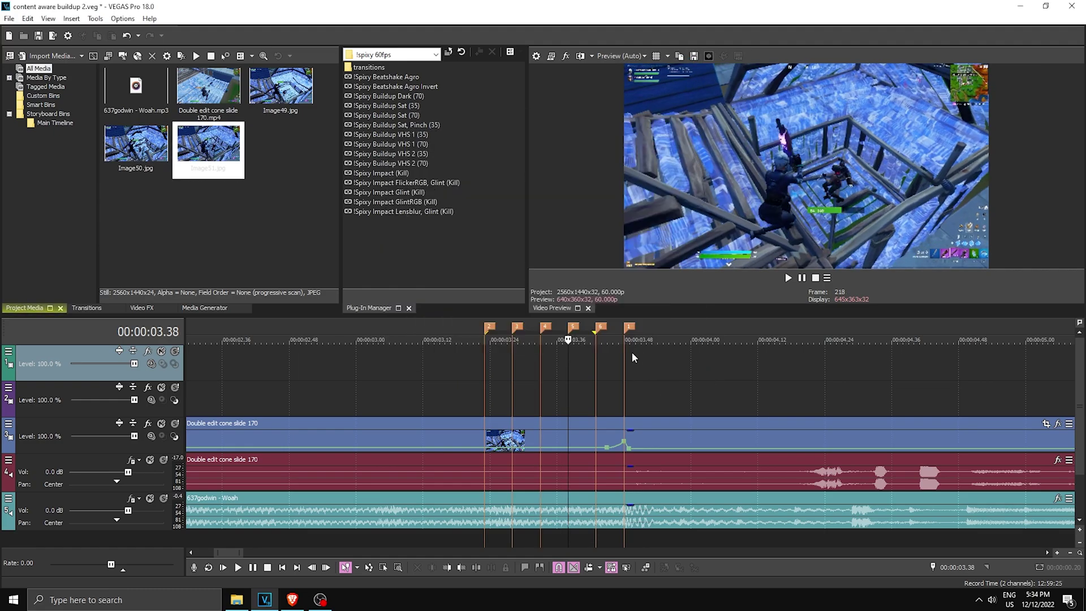
# Save a preview snapshot of the 00:00:03.43 marker frame and move the cursor to the 00:00:03.48 marker.
pyautogui.click(594, 352)
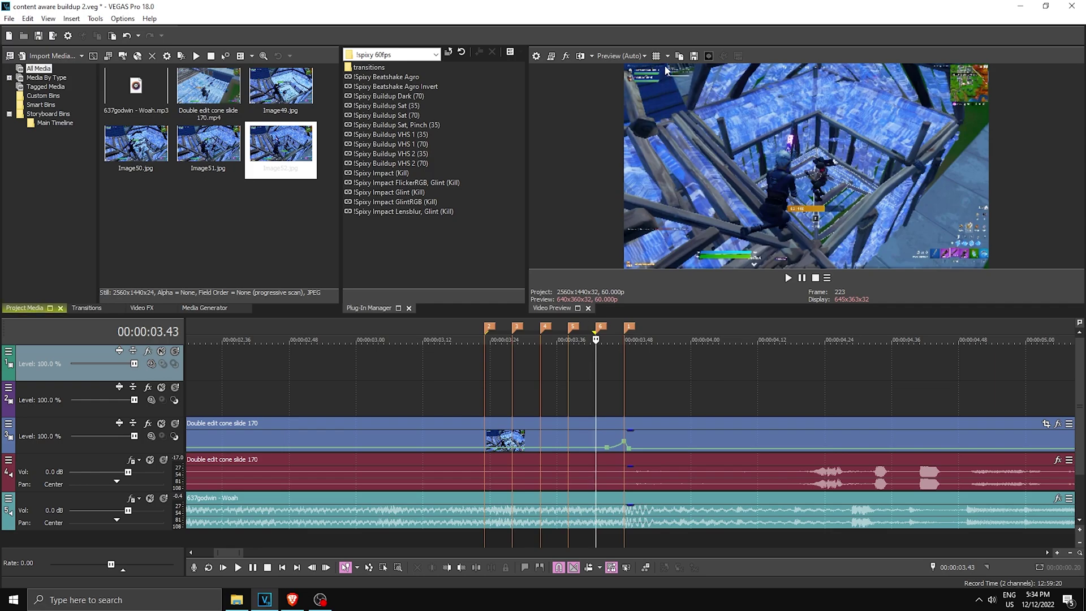
pyautogui.click(694, 56)
pyautogui.click(671, 351)
pyautogui.click(625, 376)
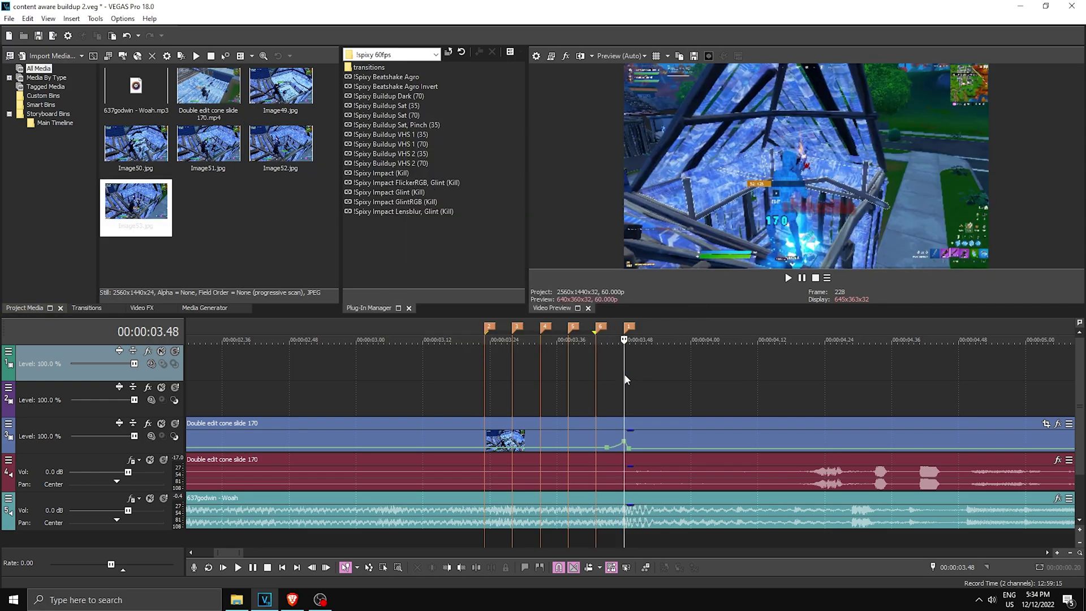
pyautogui.click(140, 149)
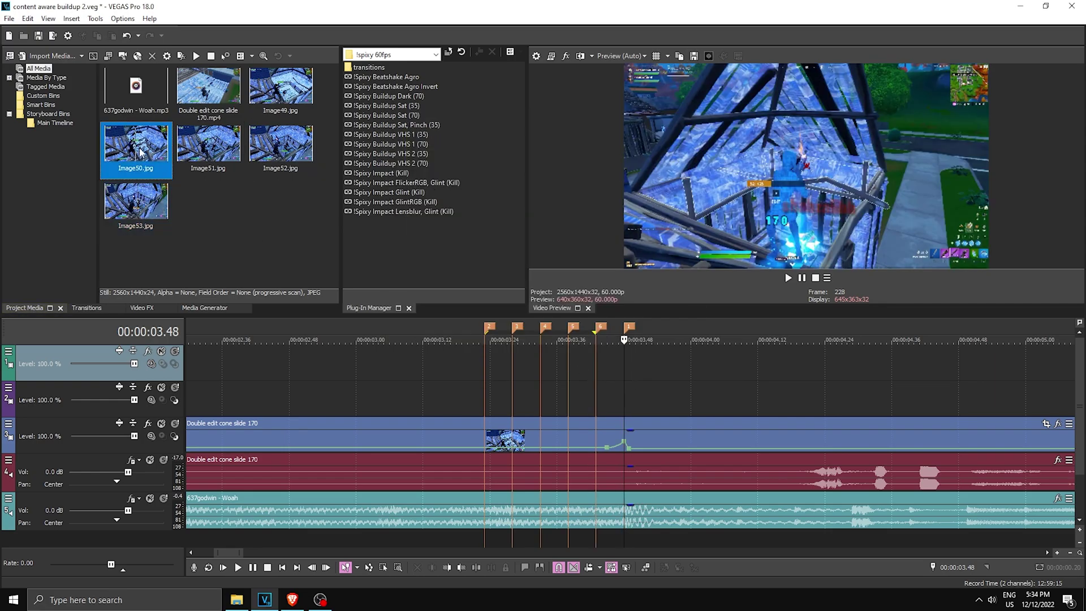
pyautogui.click(225, 147)
pyautogui.click(283, 149)
pyautogui.click(293, 104)
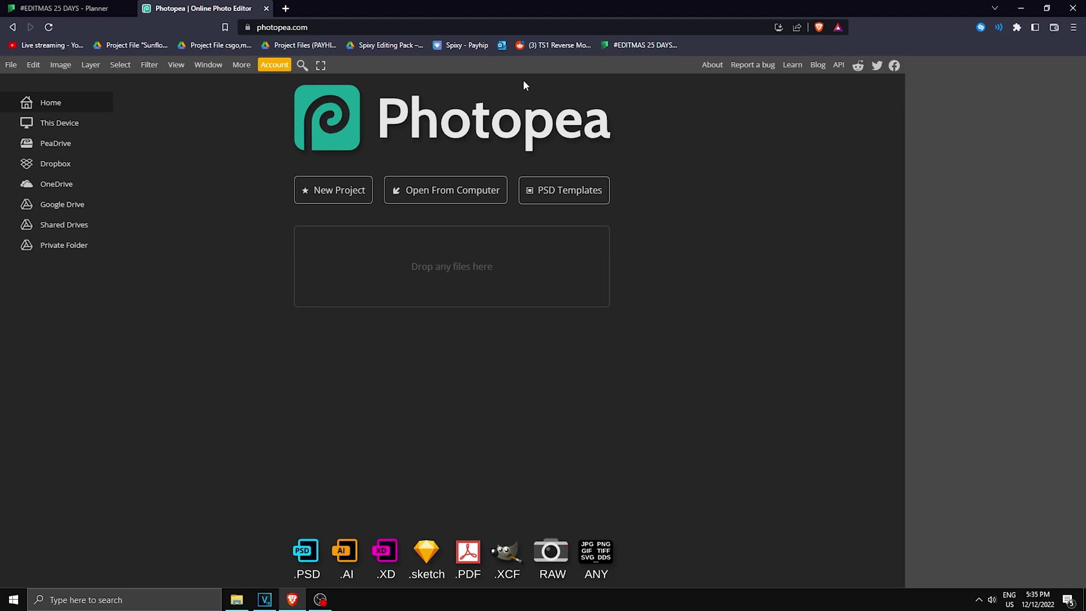
# Switch to Photopea, open Image49.jpg from the Downloads folder, and select the Spot Healing Brush tool.
pyautogui.click(444, 190)
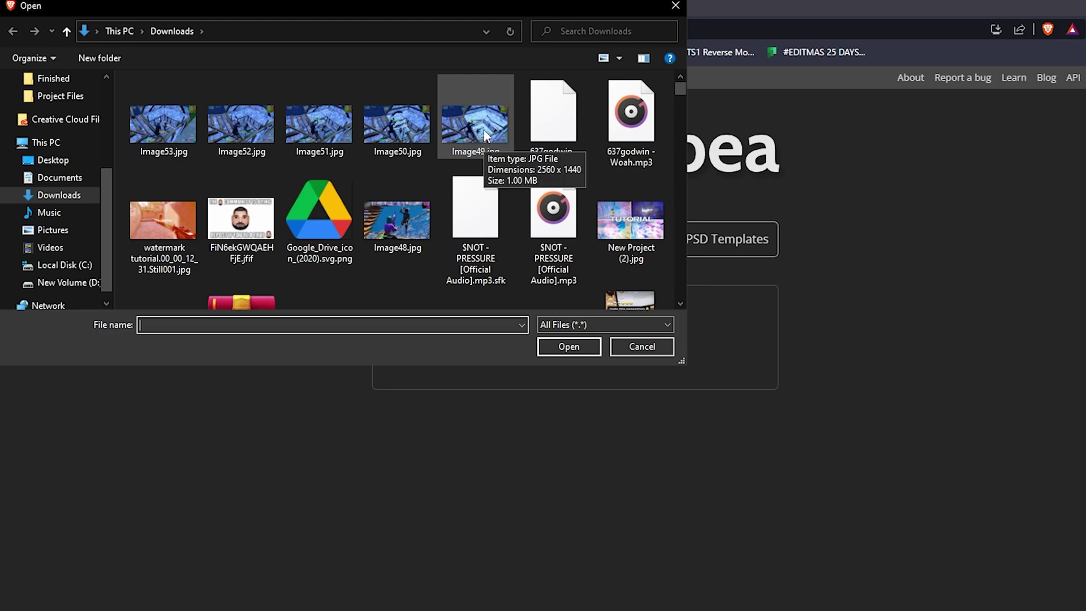
pyautogui.doubleClick(475, 125)
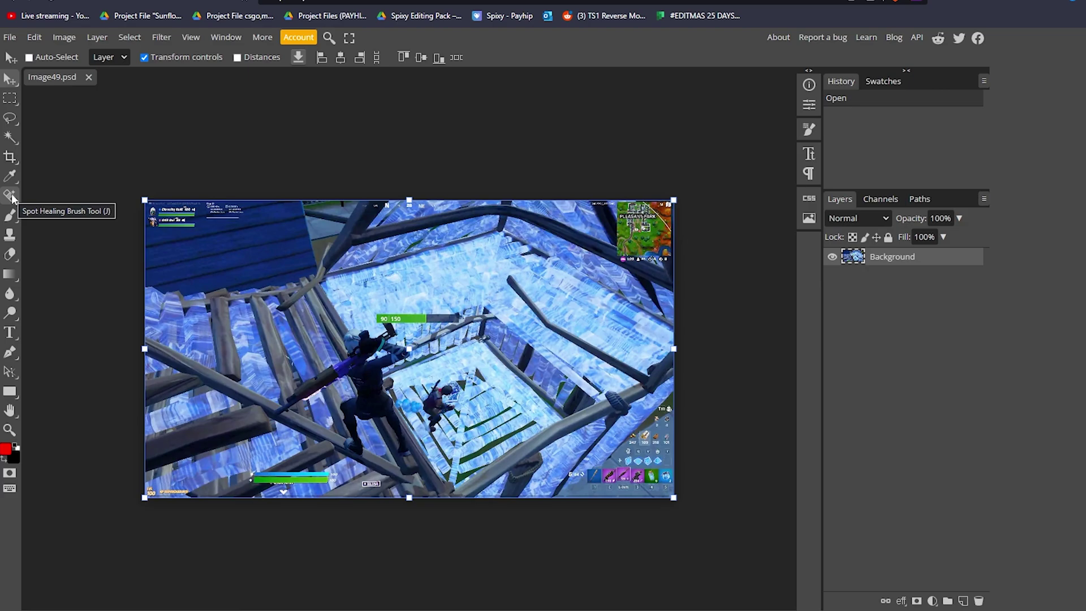
pyautogui.click(11, 196)
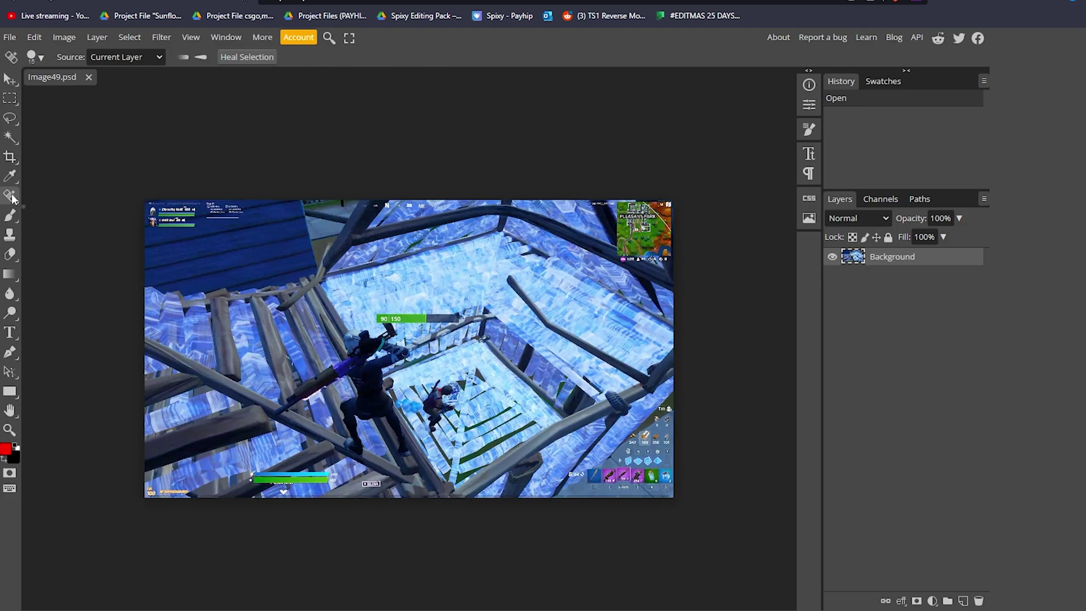
# Use red (ff0000) as the foreground color and adjust the Spot Healing Brush size.
pyautogui.click(5, 450)
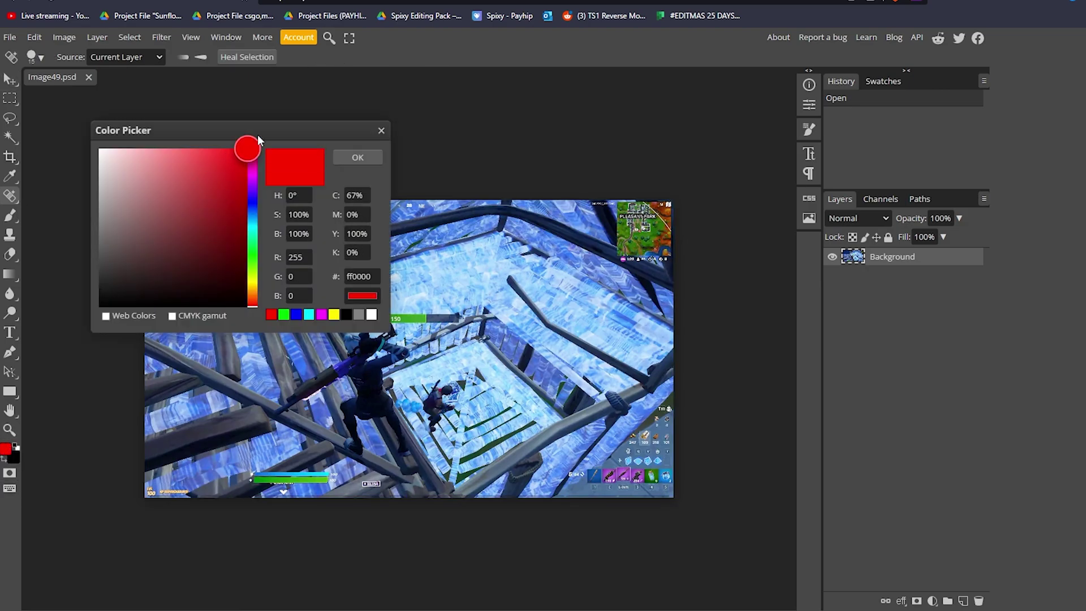
pyautogui.click(347, 159)
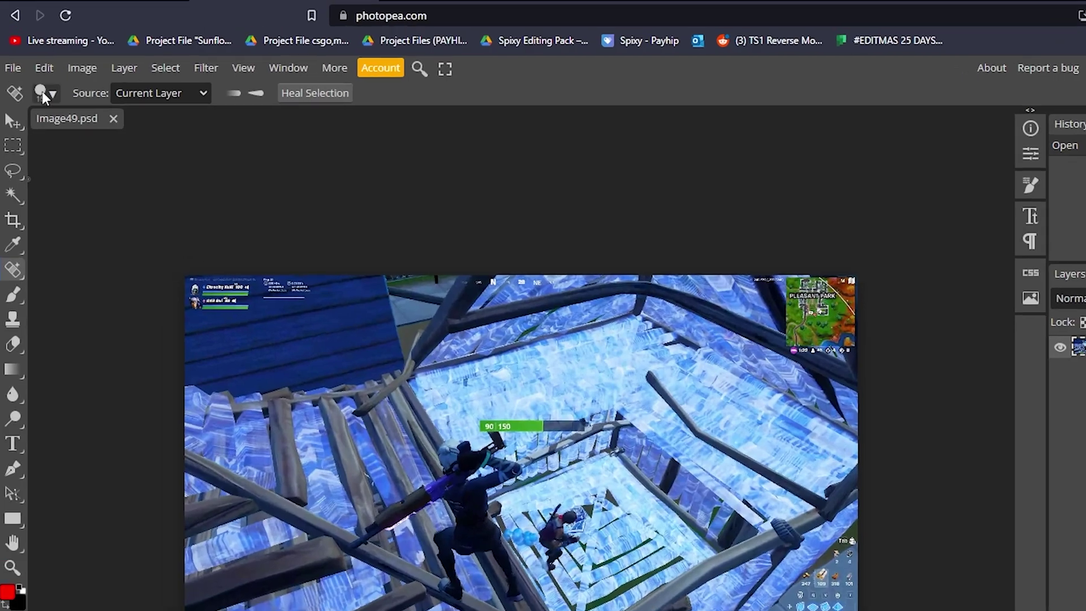
pyautogui.click(37, 57)
pyautogui.moveTo(112, 90); pyautogui.dragTo(124, 90)
pyautogui.moveTo(181, 162); pyautogui.dragTo(183, 162)
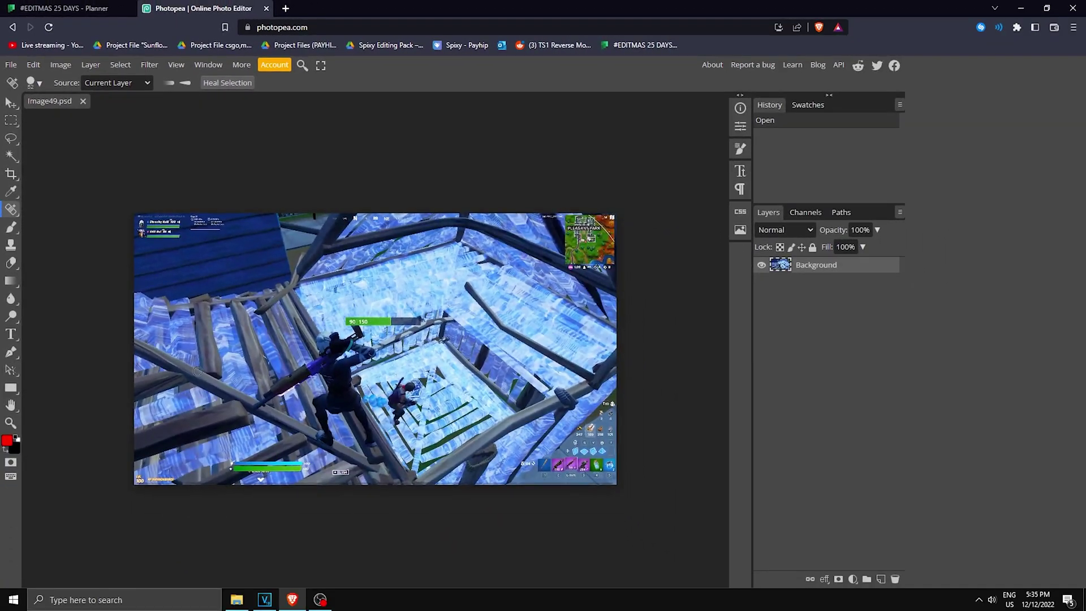
# Paint over the foreground player and the weapon in the Image49 frame with the Spot Healing Brush to remove them.
pyautogui.scroll(3, 339, 402)
pyautogui.scroll(-2, 386, 447)
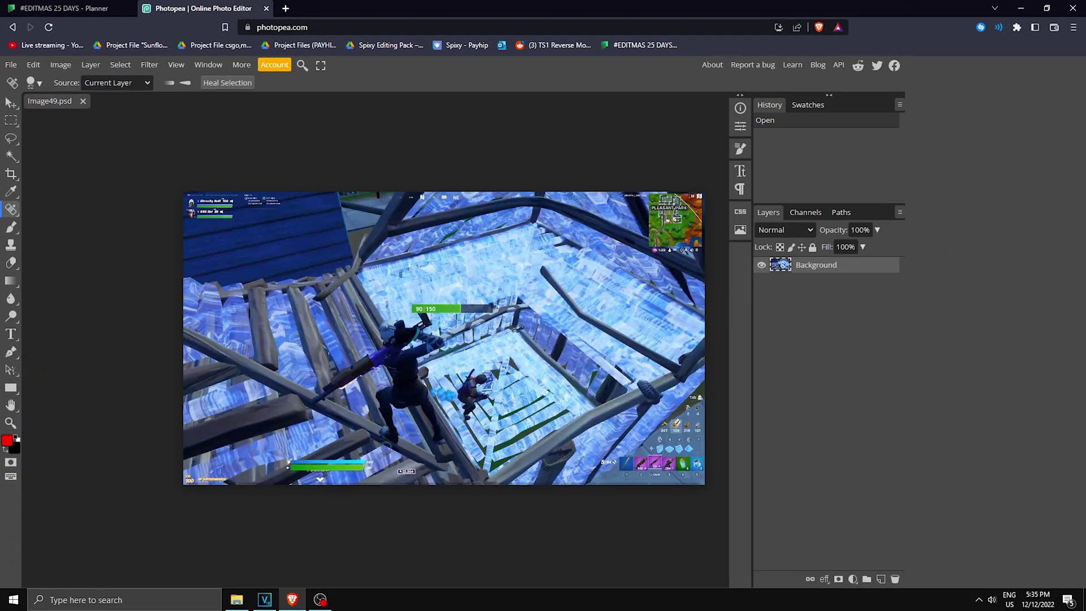
pyautogui.scroll(1, 431, 425)
pyautogui.scroll(2, 431, 426)
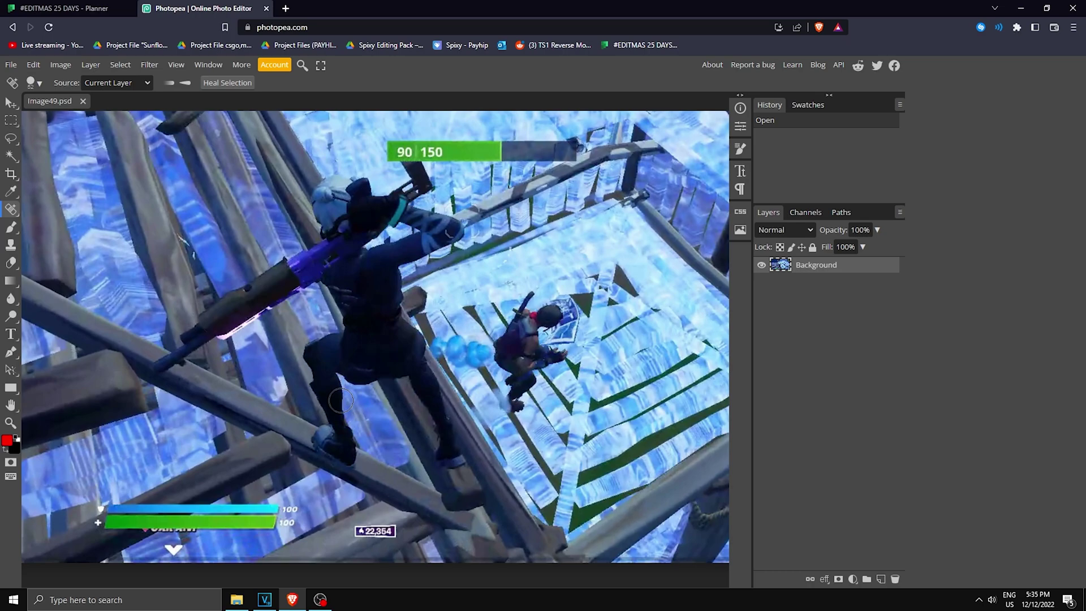
pyautogui.moveTo(325, 432)
pyautogui.mouseDown()
pyautogui.moveTo(347, 462)
pyautogui.moveTo(320, 385)
pyautogui.moveTo(333, 407)
pyautogui.moveTo(324, 363)
pyautogui.moveTo(318, 385)
pyautogui.moveTo(310, 359)
pyautogui.moveTo(346, 323)
pyautogui.moveTo(326, 271)
pyautogui.moveTo(159, 366)
pyautogui.moveTo(215, 307)
pyautogui.moveTo(318, 251)
pyautogui.moveTo(327, 186)
pyautogui.moveTo(382, 196)
pyautogui.moveTo(421, 181)
pyautogui.moveTo(387, 199)
pyautogui.moveTo(344, 200)
pyautogui.moveTo(456, 230)
pyautogui.moveTo(388, 262)
pyautogui.moveTo(441, 462)
pyautogui.moveTo(359, 374)
pyautogui.moveTo(329, 253)
pyautogui.moveTo(432, 241)
pyautogui.moveTo(394, 271)
pyautogui.moveTo(389, 331)
pyautogui.mouseUp()
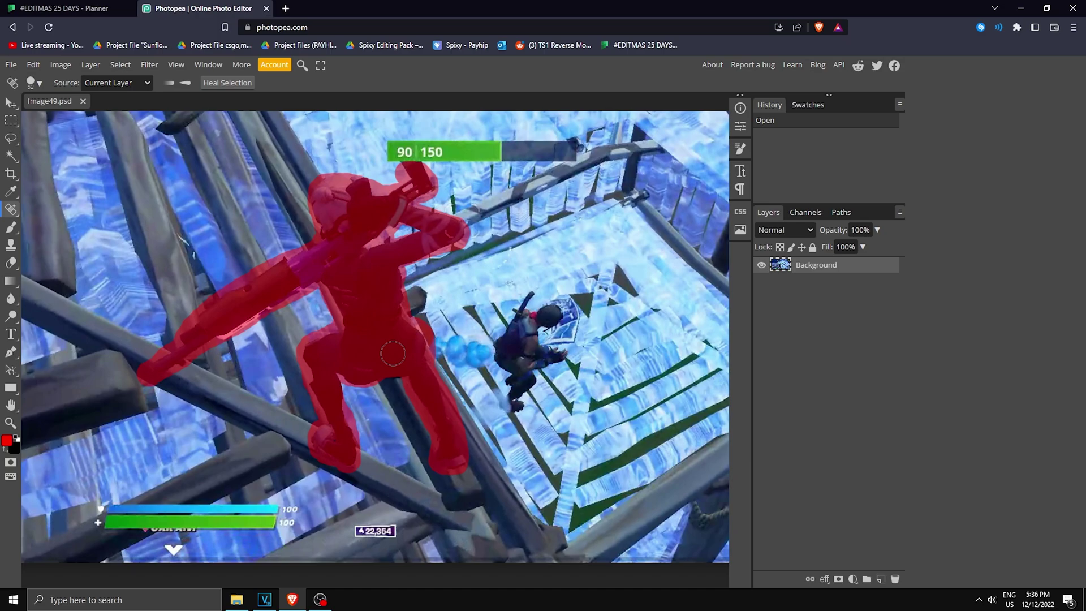
pyautogui.moveTo(393, 354); pyautogui.dragTo(390, 354)
# Heal the leftover smudges beside the central wooden beams where the foreground player stood.
pyautogui.scroll(-2, 388, 324)
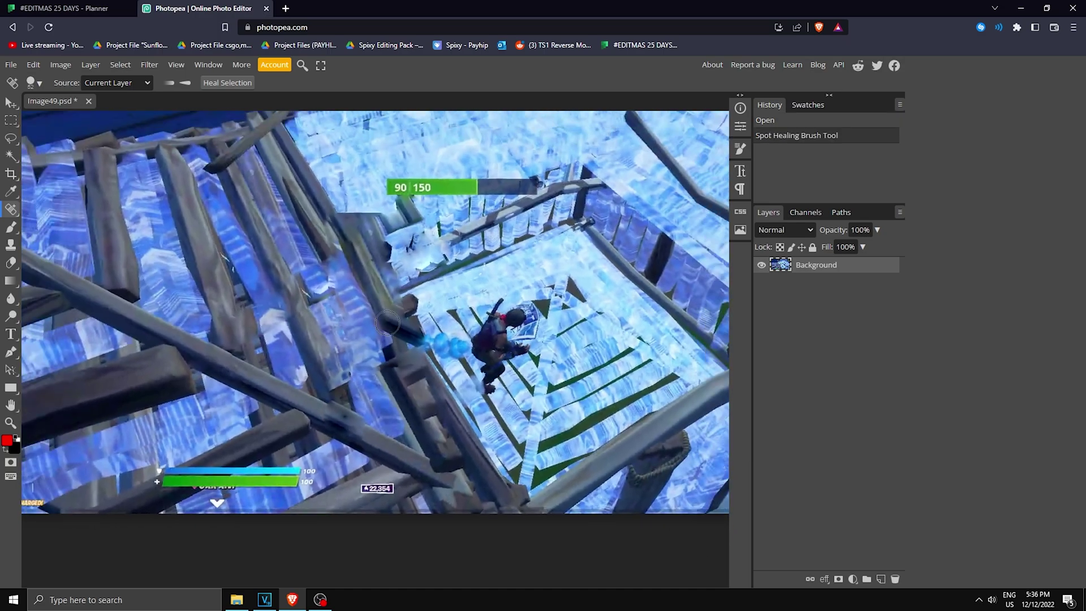
pyautogui.scroll(1, 388, 322)
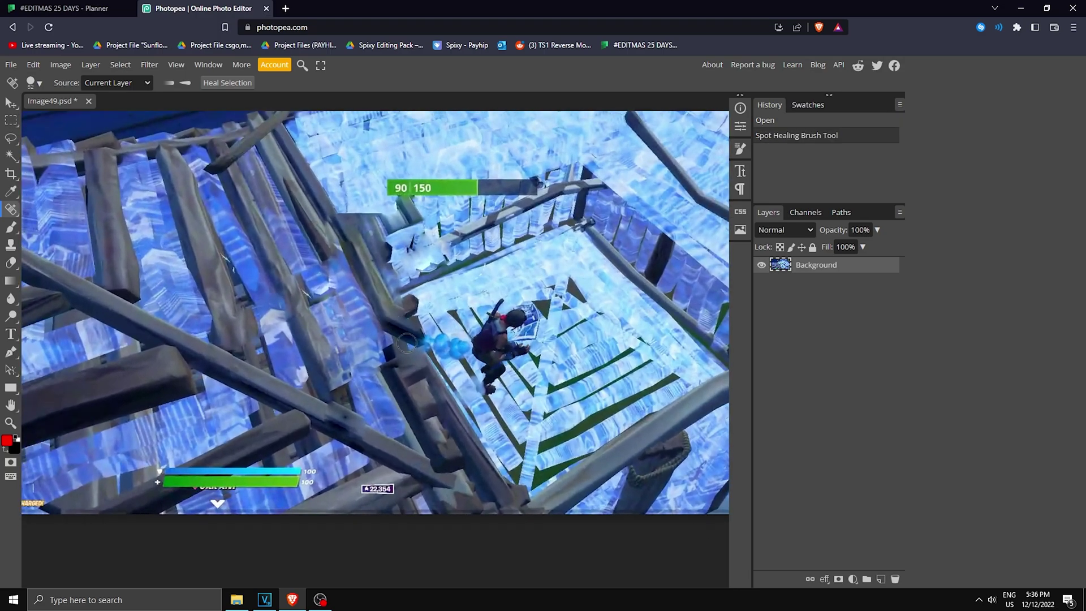
pyautogui.moveTo(413, 343)
pyautogui.mouseDown()
pyautogui.moveTo(361, 369)
pyautogui.moveTo(388, 356)
pyautogui.mouseUp()
pyautogui.moveTo(353, 223)
pyautogui.mouseDown()
pyautogui.moveTo(373, 217)
pyautogui.moveTo(374, 233)
pyautogui.mouseUp()
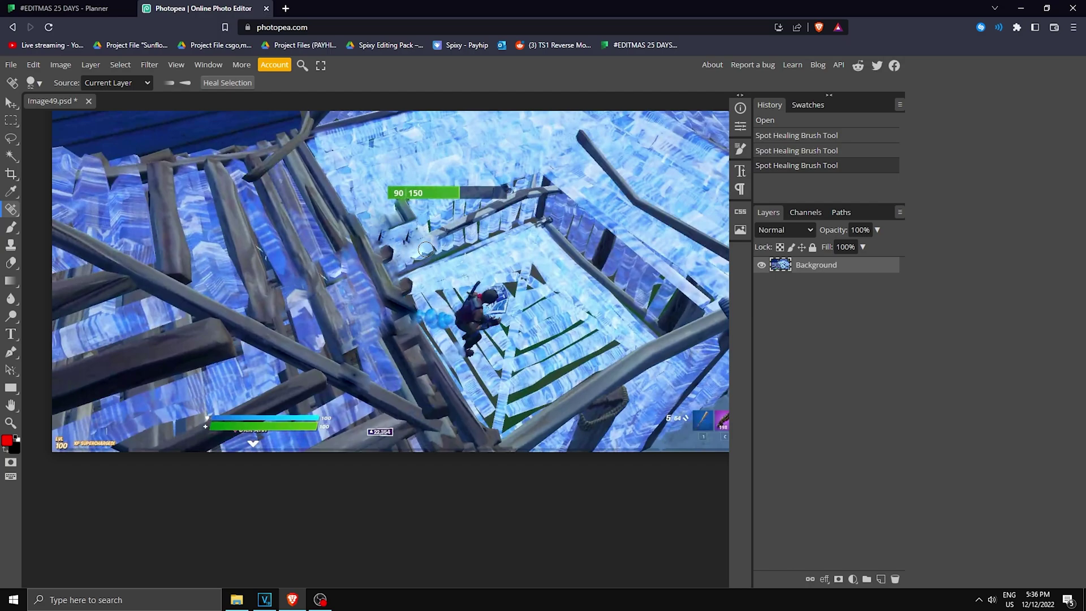
# Export the healed frame as a 100% quality JPG named Image49 1.jpg in the Downloads folder.
pyautogui.scroll(2, 400, 246)
pyautogui.click(10, 67)
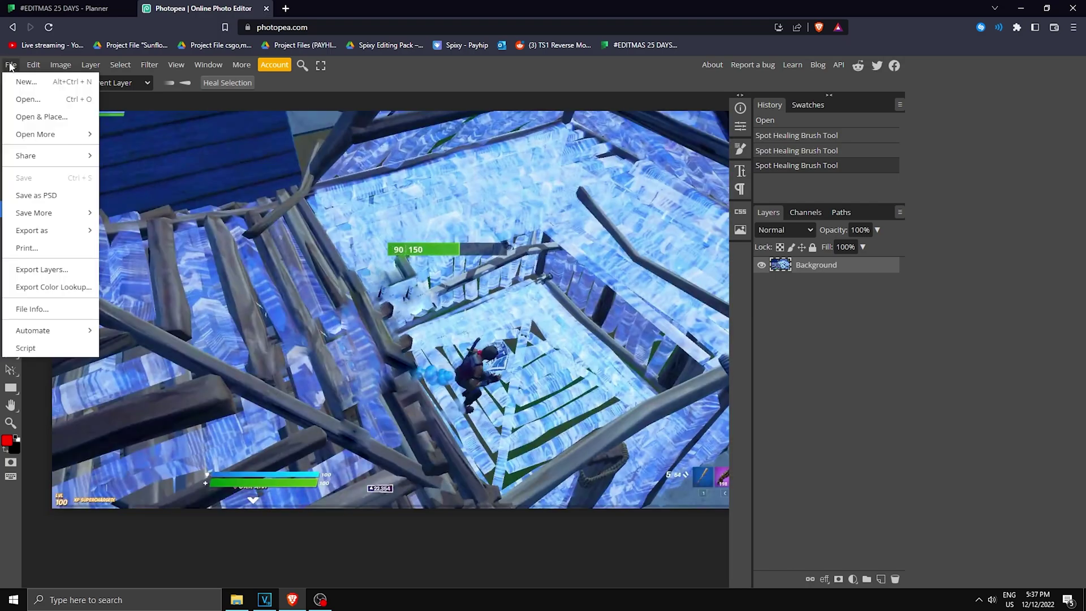
pyautogui.moveTo(63, 232)
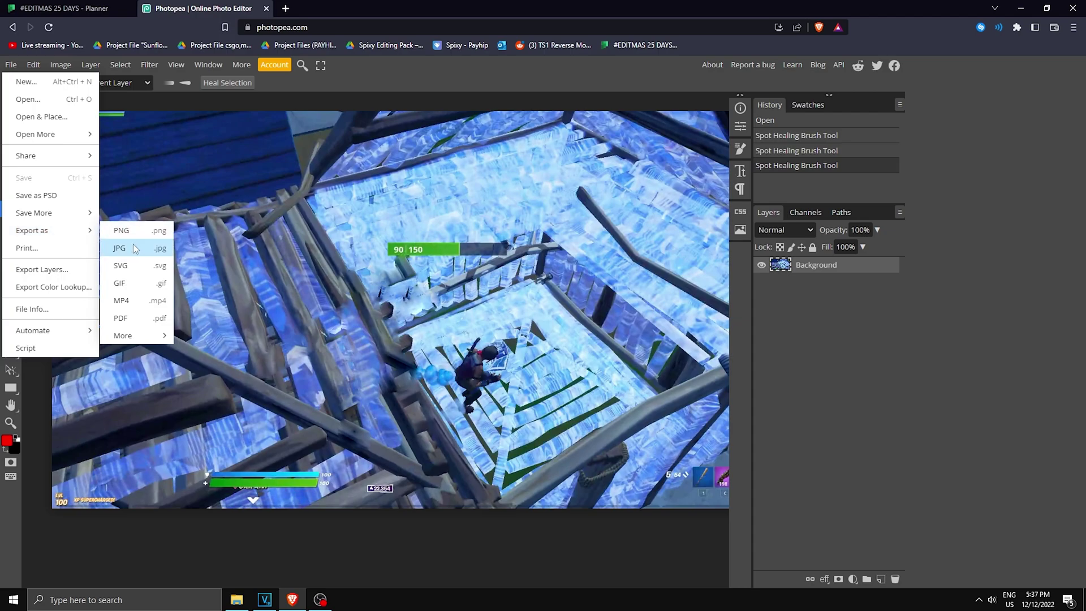
pyautogui.click(139, 248)
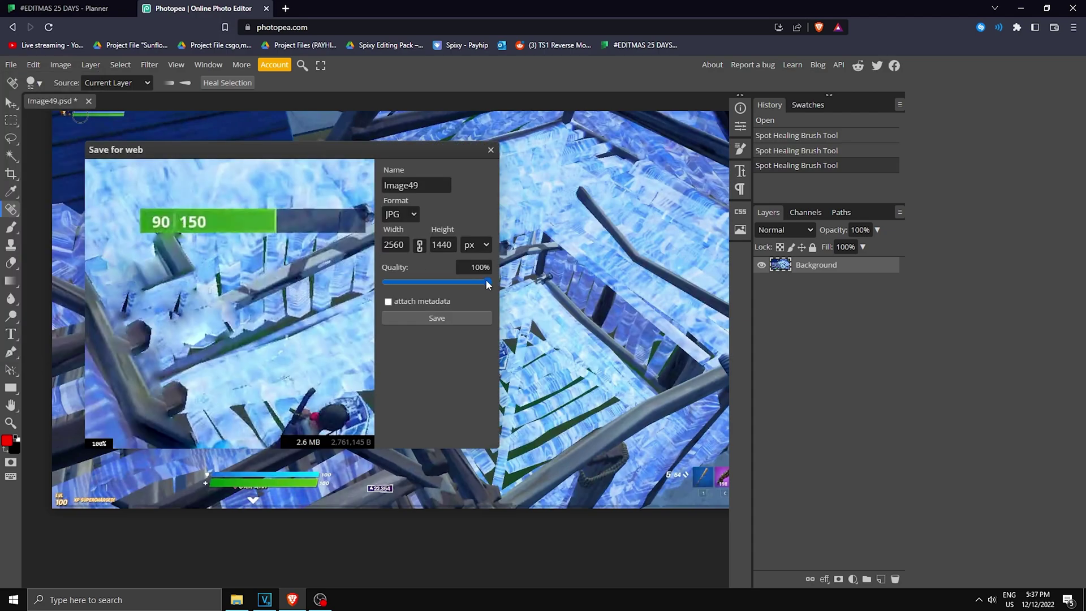
pyautogui.click(454, 317)
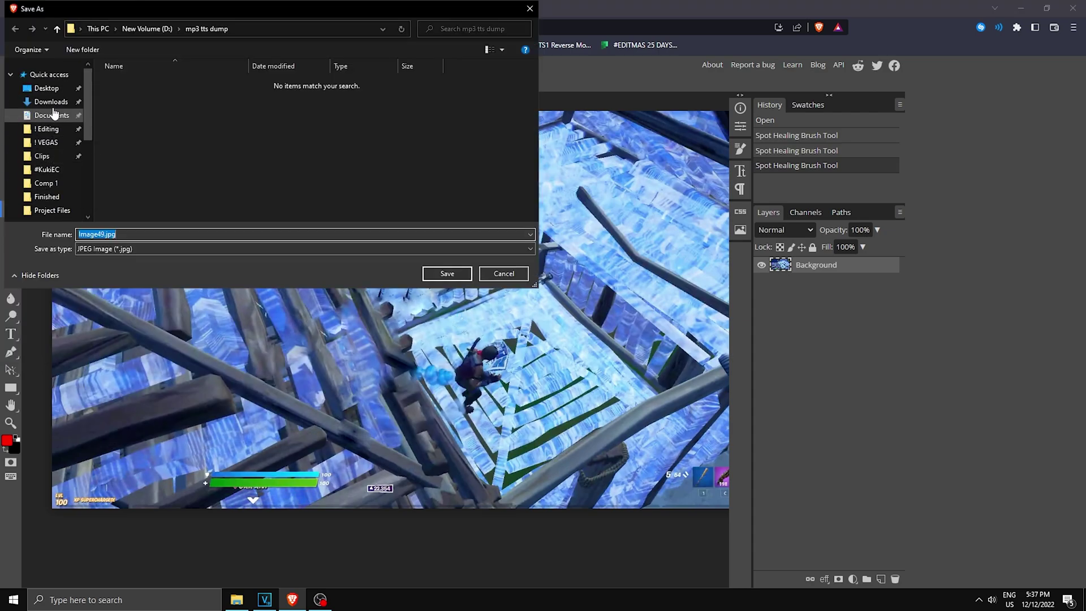
pyautogui.click(52, 102)
pyautogui.click(98, 235)
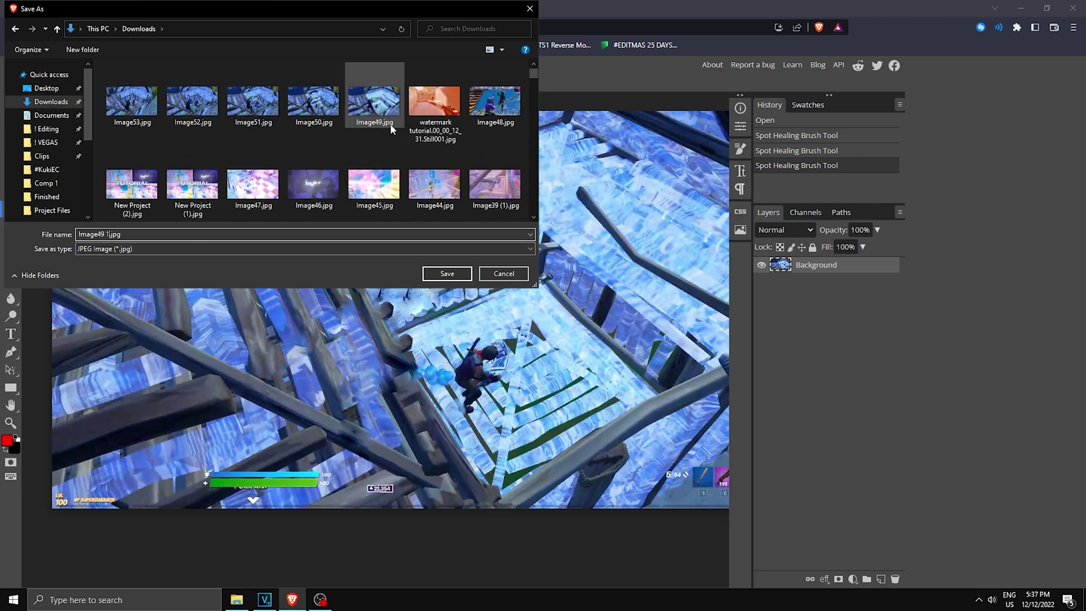
pyautogui.click(447, 273)
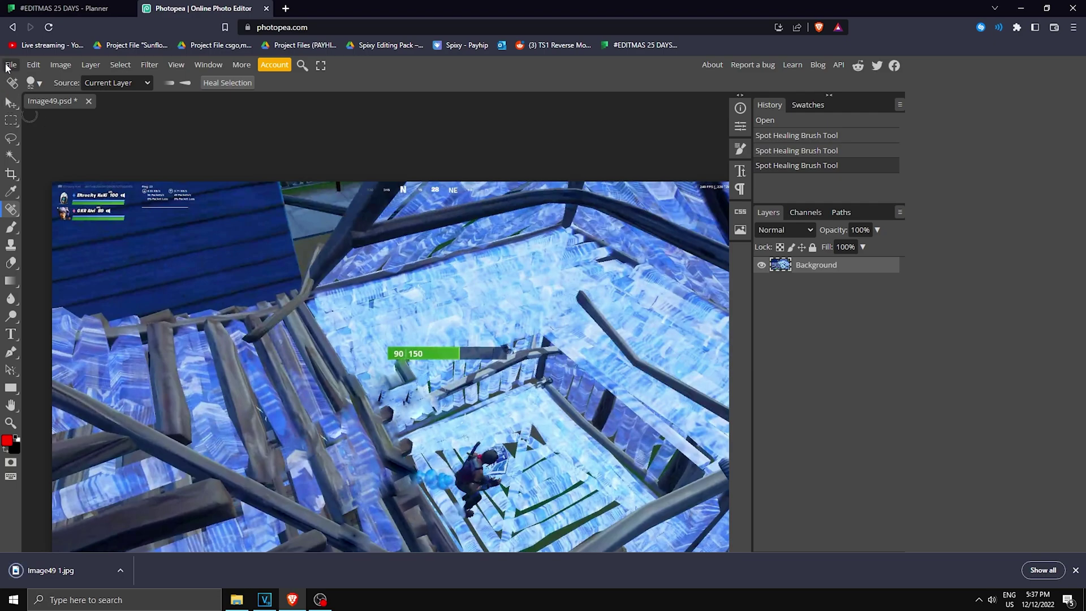
# Remove the foreground player from Image50.jpg with the Spot Healing Brush and export the result as a JPG.
pyautogui.click(9, 67)
pyautogui.click(32, 100)
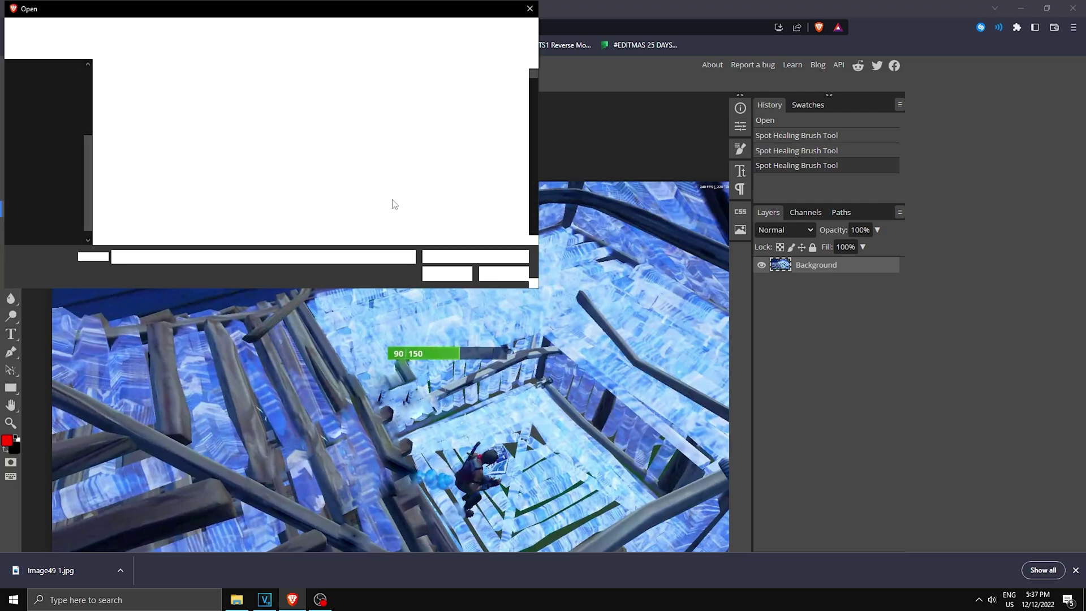
pyautogui.doubleClick(375, 116)
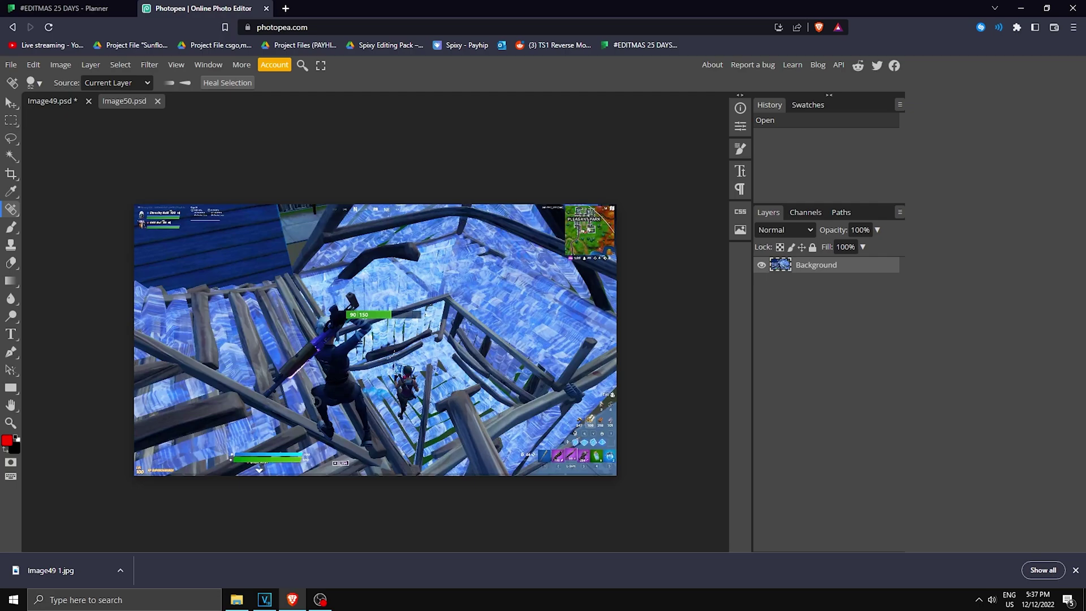
pyautogui.scroll(3, 316, 402)
pyautogui.moveTo(330, 441)
pyautogui.mouseDown()
pyautogui.moveTo(419, 244)
pyautogui.moveTo(353, 339)
pyautogui.moveTo(362, 373)
pyautogui.mouseUp()
pyautogui.moveTo(326, 272)
pyautogui.mouseDown()
pyautogui.moveTo(342, 317)
pyautogui.moveTo(362, 325)
pyautogui.mouseUp()
pyautogui.click(10, 65)
pyautogui.moveTo(46, 230)
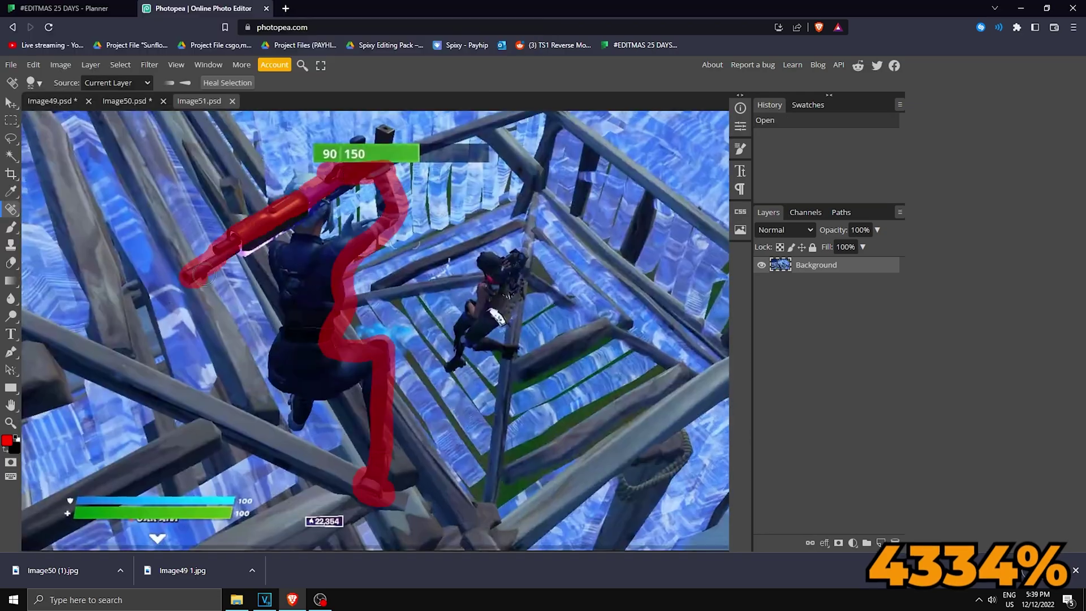
# Heal the foreground player out of the Image51 and Image52 frames and export both as JPG copies.
pyautogui.moveTo(364, 492)
pyautogui.mouseDown()
pyautogui.moveTo(294, 237)
pyautogui.moveTo(350, 127)
pyautogui.mouseUp()
pyautogui.moveTo(316, 175); pyautogui.dragTo(341, 176)
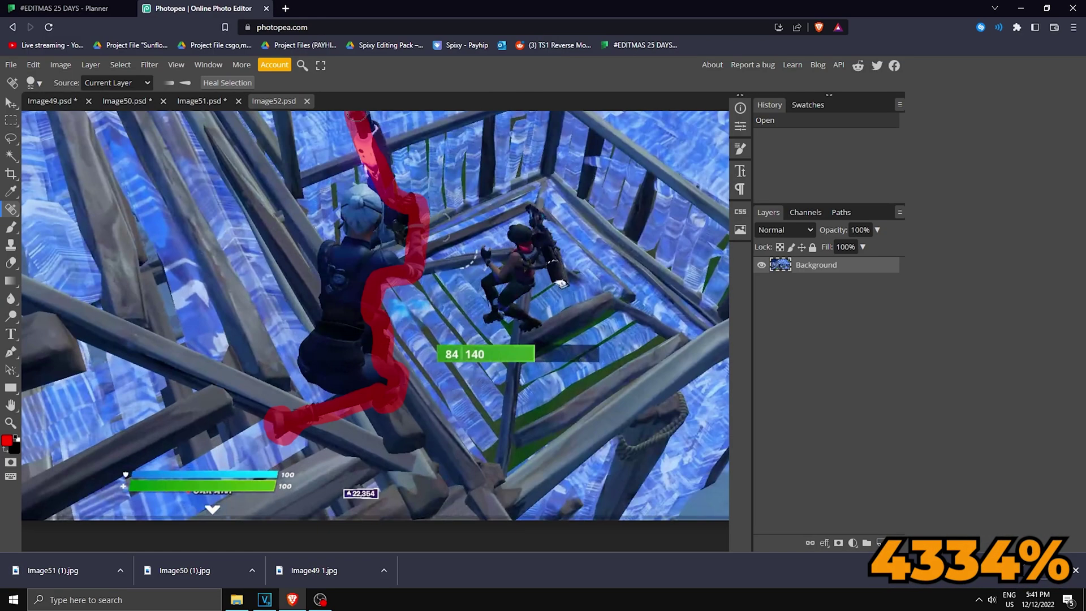
pyautogui.moveTo(390, 215); pyautogui.dragTo(360, 141)
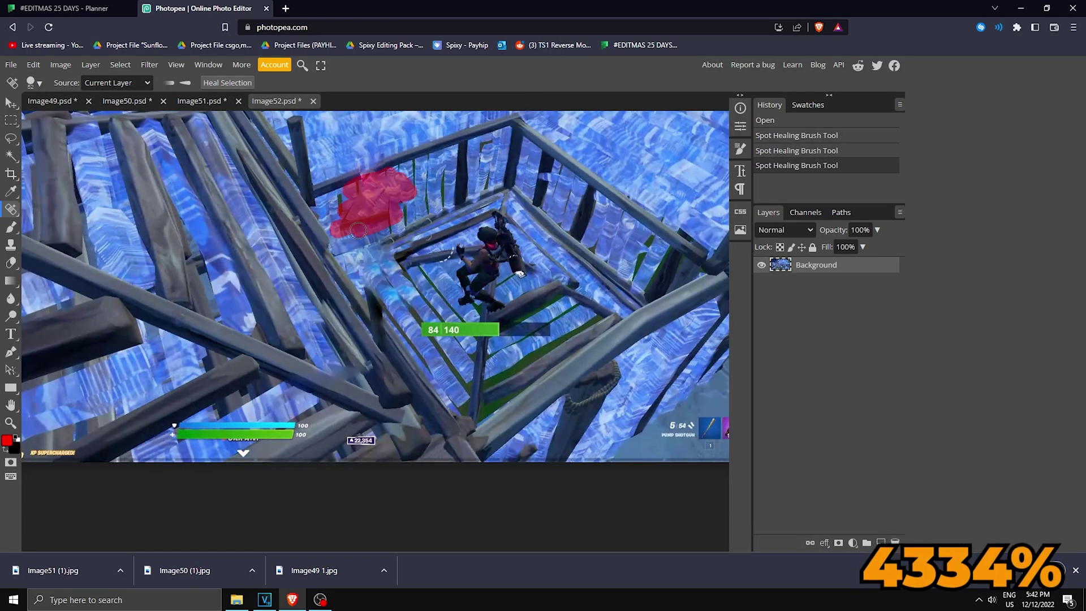
pyautogui.click(436, 311)
pyautogui.click(501, 273)
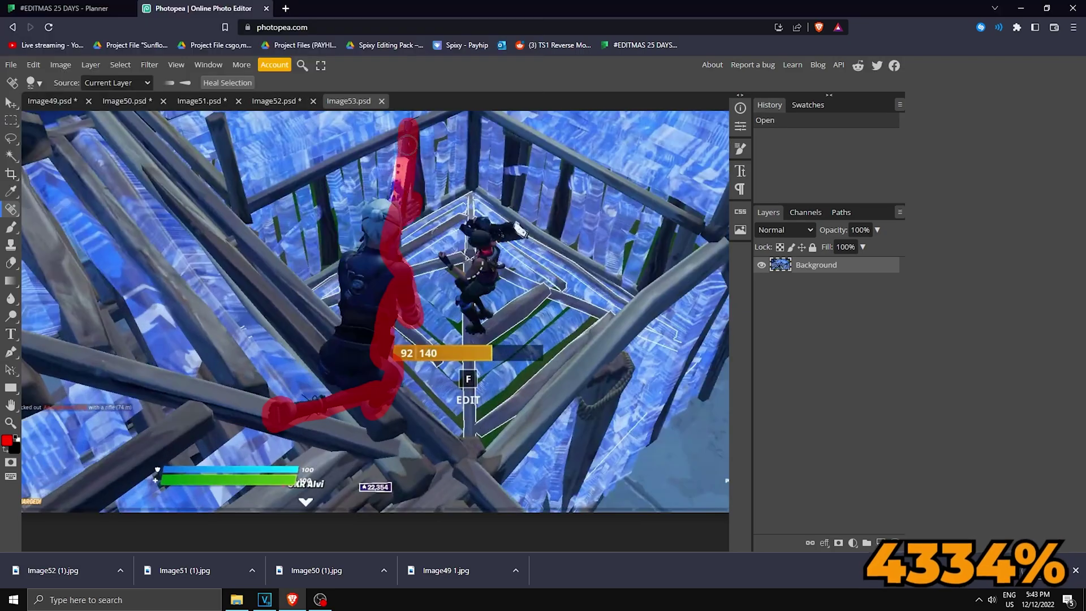
# Heal the foreground player out of the Image53 frame and save the result as a JPG in Downloads.
pyautogui.moveTo(408, 145); pyautogui.dragTo(407, 142)
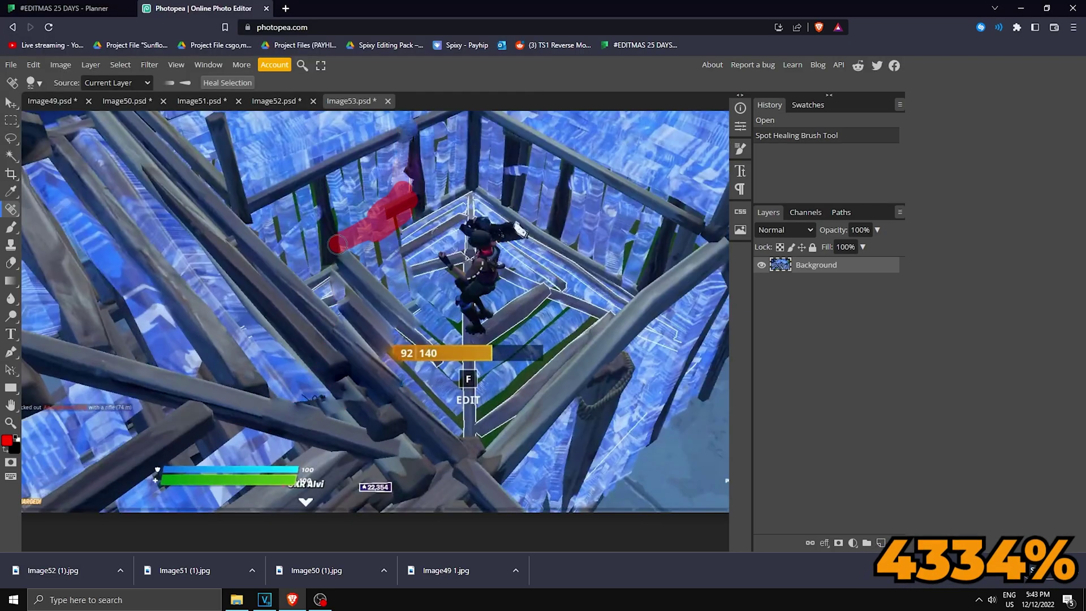
pyautogui.moveTo(351, 384); pyautogui.dragTo(384, 362)
pyautogui.moveTo(351, 300); pyautogui.dragTo(373, 282)
pyautogui.click(447, 274)
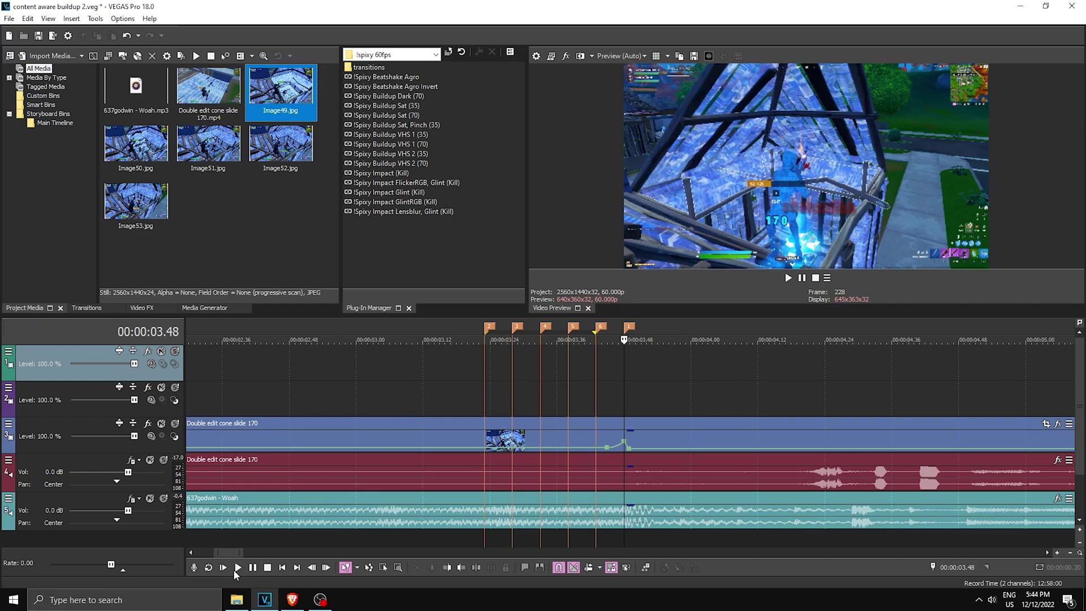
# Place Image49 1.jpg from the Downloads folder on track 2 at the 00:00:03.23 marker and trim it to two frames.
pyautogui.click(236, 599)
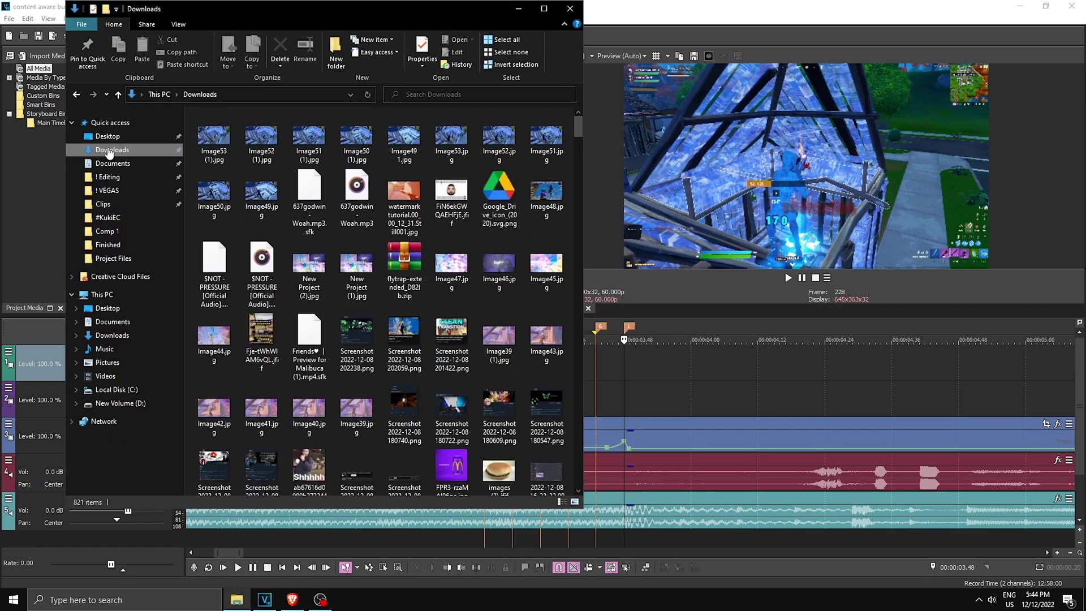
pyautogui.moveTo(403, 141); pyautogui.dragTo(545, 392)
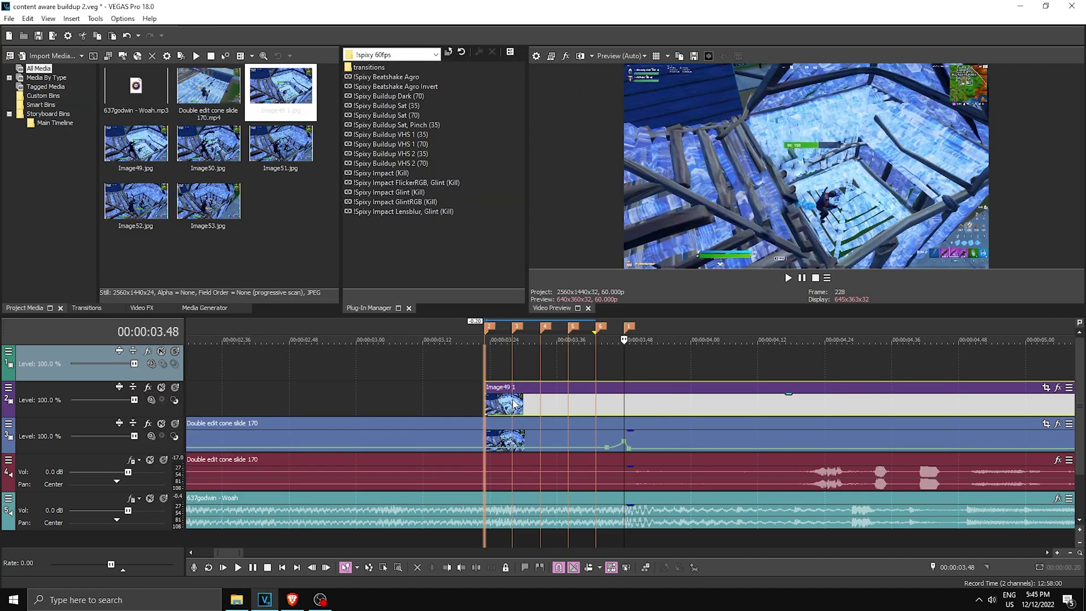
pyautogui.scroll(3, 489, 397)
pyautogui.scroll(1, 490, 397)
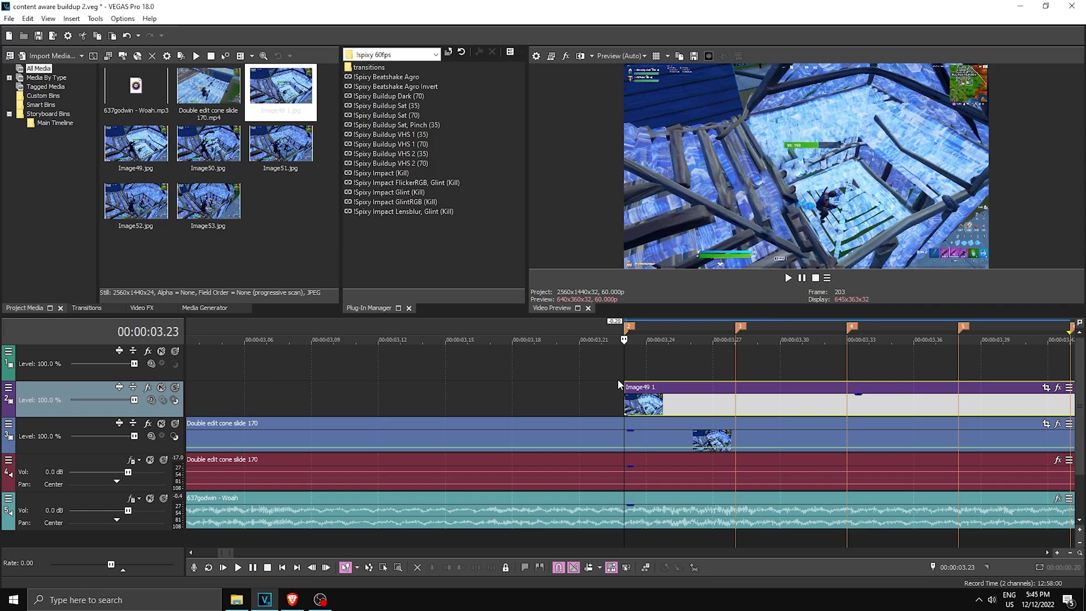
pyautogui.press('Right')
pyautogui.press('Right')
pyautogui.scroll(-3, 644, 393)
pyautogui.press('s')
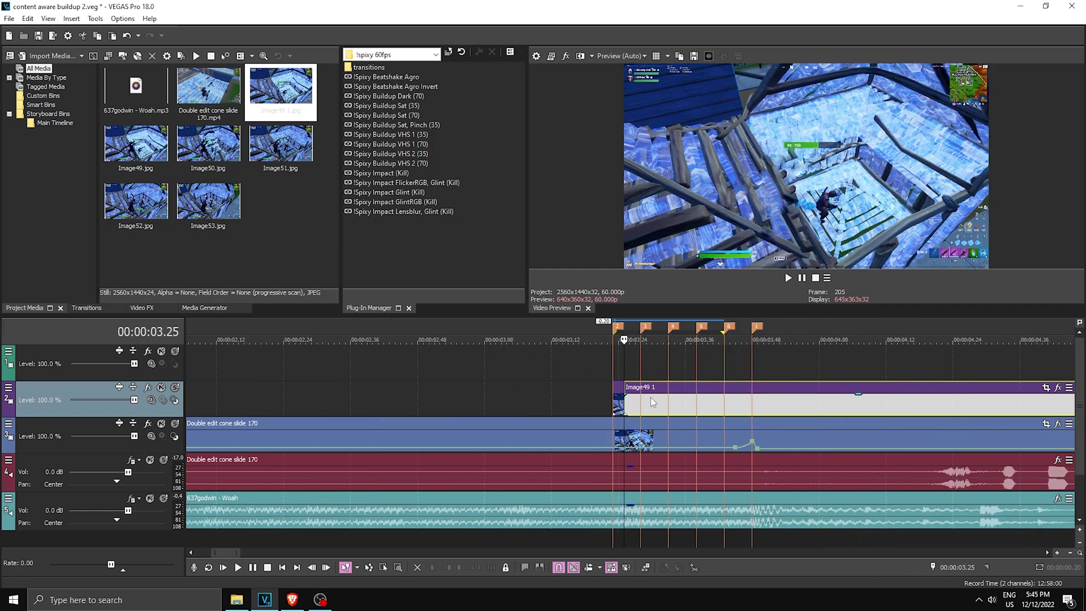
pyautogui.click(651, 402)
pyautogui.press('Delete')
# Place Image50 (1).jpg from Downloads on track 2 at the 00:00:03.28 marker and trim it to two frames.
pyautogui.scroll(1, 647, 404)
pyautogui.click(237, 600)
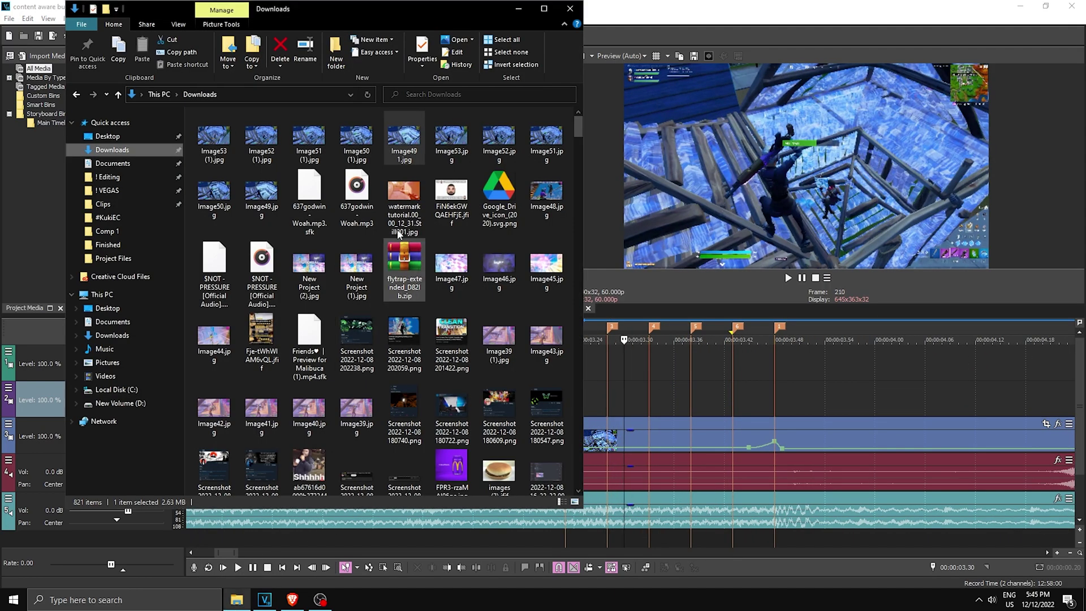
pyautogui.moveTo(356, 138); pyautogui.dragTo(611, 404)
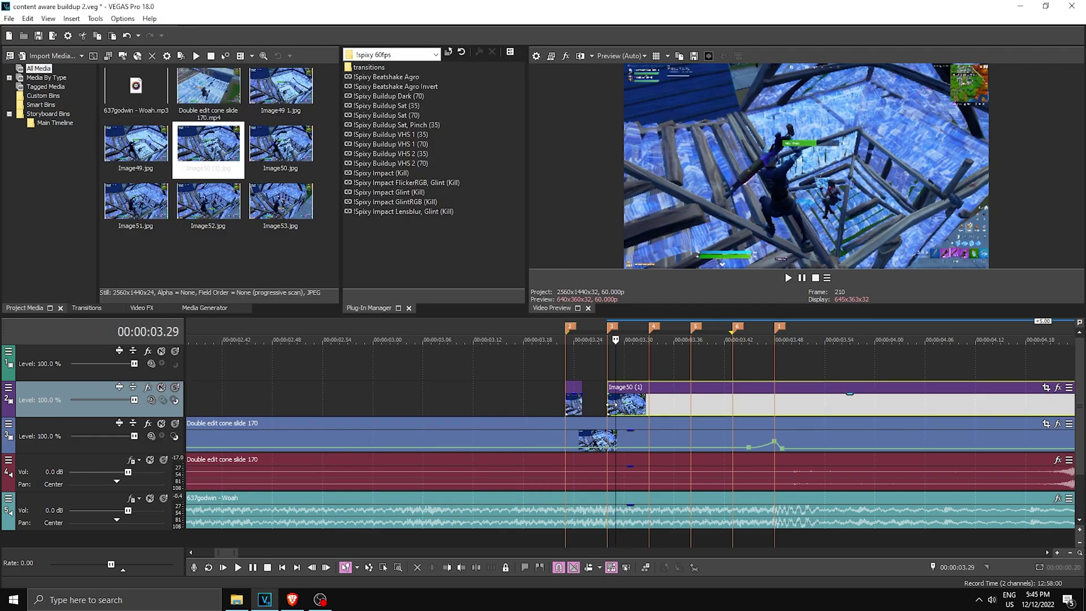
pyautogui.press('Right')
pyautogui.scroll(3, 610, 372)
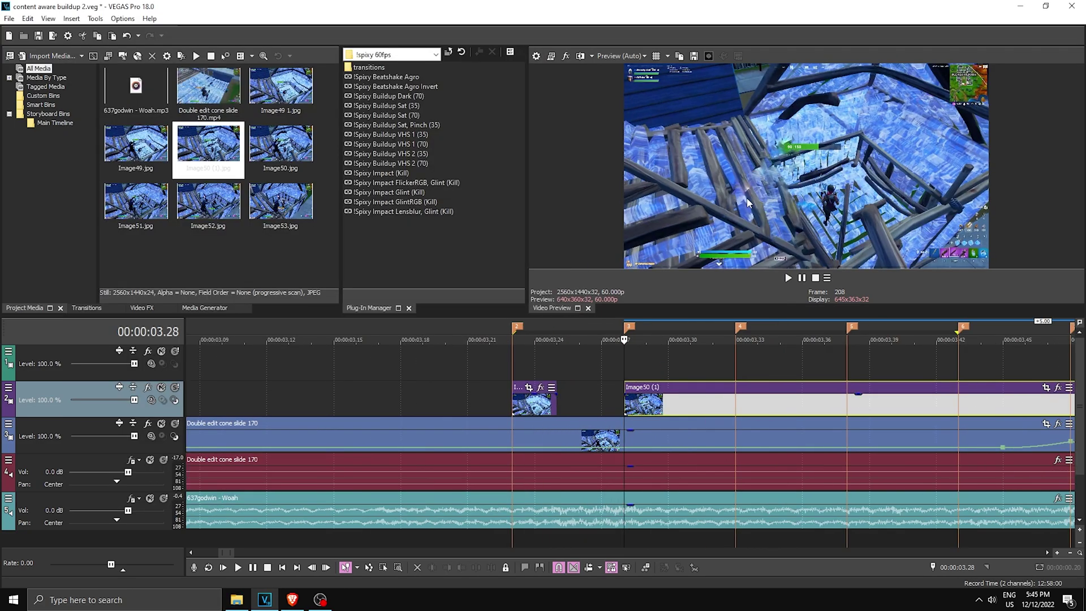
pyautogui.press('Right')
pyautogui.press('Right')
pyautogui.press('s')
pyautogui.press('Right')
pyautogui.press('Right')
pyautogui.press('Delete')
# Place Image51 (1).jpg from Downloads on track 2 at the 00:00:03.33 marker and trim it to two frames.
pyautogui.scroll(-3, 647, 423)
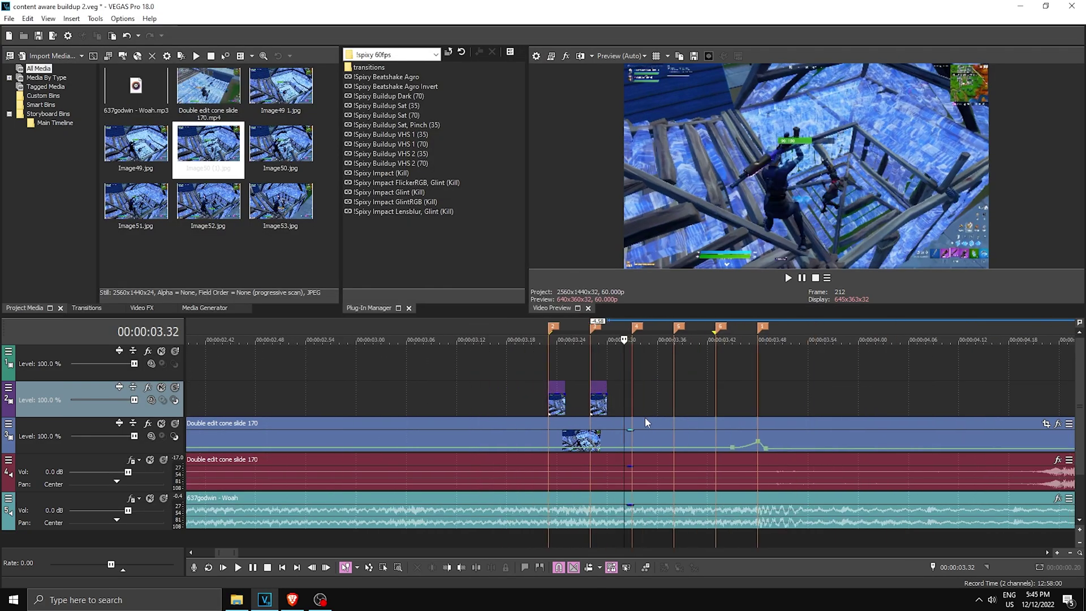
pyautogui.moveTo(535, 376); pyautogui.dragTo(616, 373)
pyautogui.click(634, 368)
pyautogui.scroll(2, 633, 368)
pyautogui.click(236, 599)
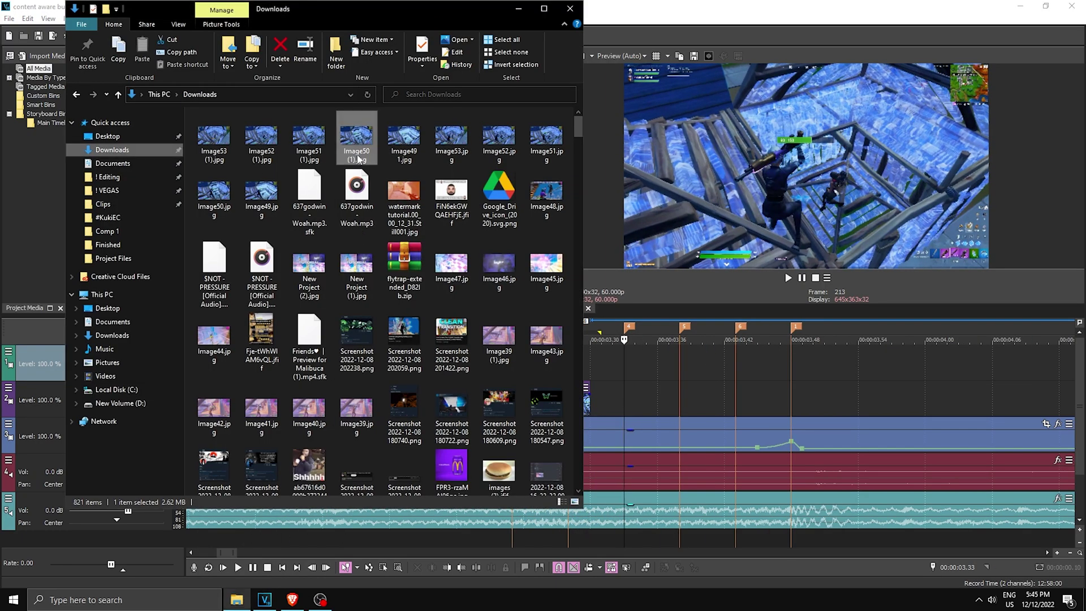
pyautogui.moveTo(511, 137); pyautogui.dragTo(629, 399)
pyautogui.click(648, 402)
pyautogui.press('s')
pyautogui.press('Delete')
# Place Image52 (1).jpg from Downloads on track 2 at the 00:00:03.38 marker and trim it to two frames.
pyautogui.scroll(-1, 646, 407)
pyautogui.scroll(1, 634, 396)
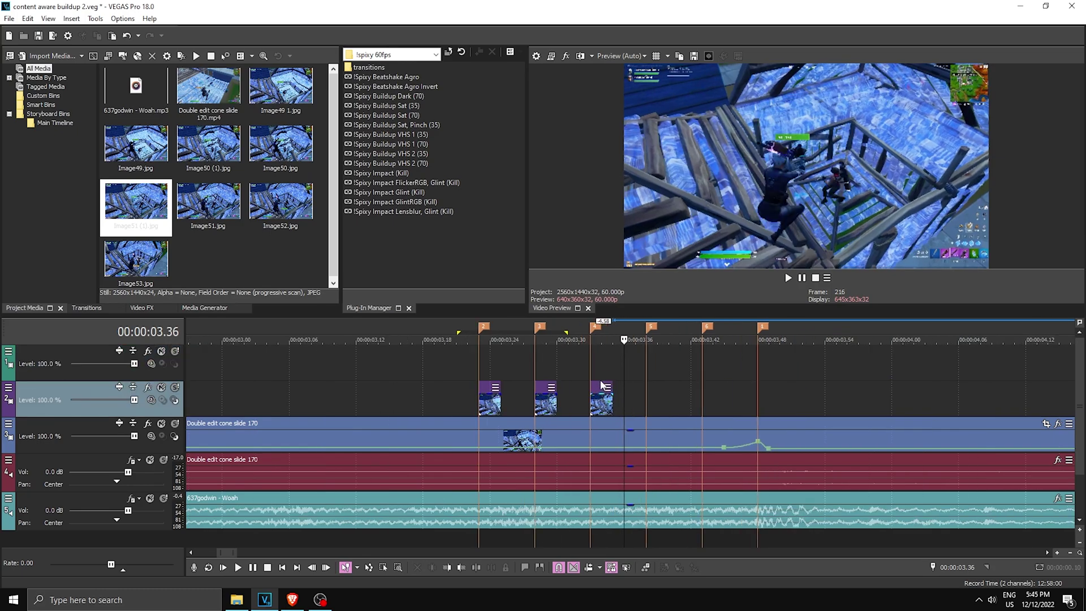
pyautogui.moveTo(591, 367); pyautogui.dragTo(603, 366)
pyautogui.click(651, 363)
pyautogui.click(236, 599)
pyautogui.moveTo(427, 116); pyautogui.dragTo(637, 367)
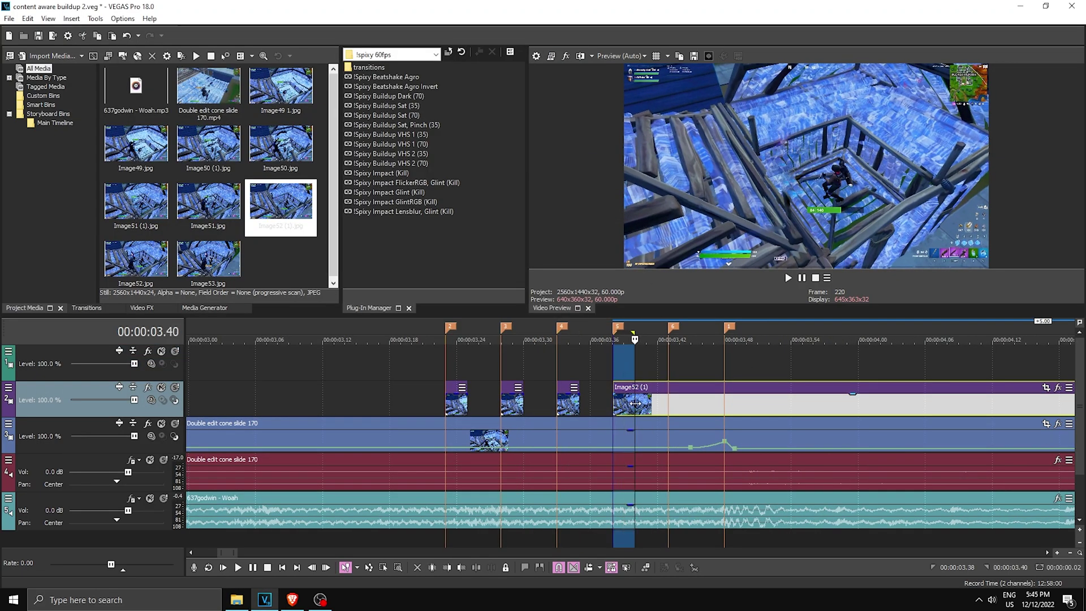
# Place Image53 (1).jpg from Downloads on track 2 at the 00:00:03.43 marker and trim it to end at 00:00:03.45.
pyautogui.click(237, 599)
pyautogui.moveTo(213, 135); pyautogui.dragTo(669, 406)
pyautogui.moveTo(669, 356); pyautogui.dragTo(691, 357)
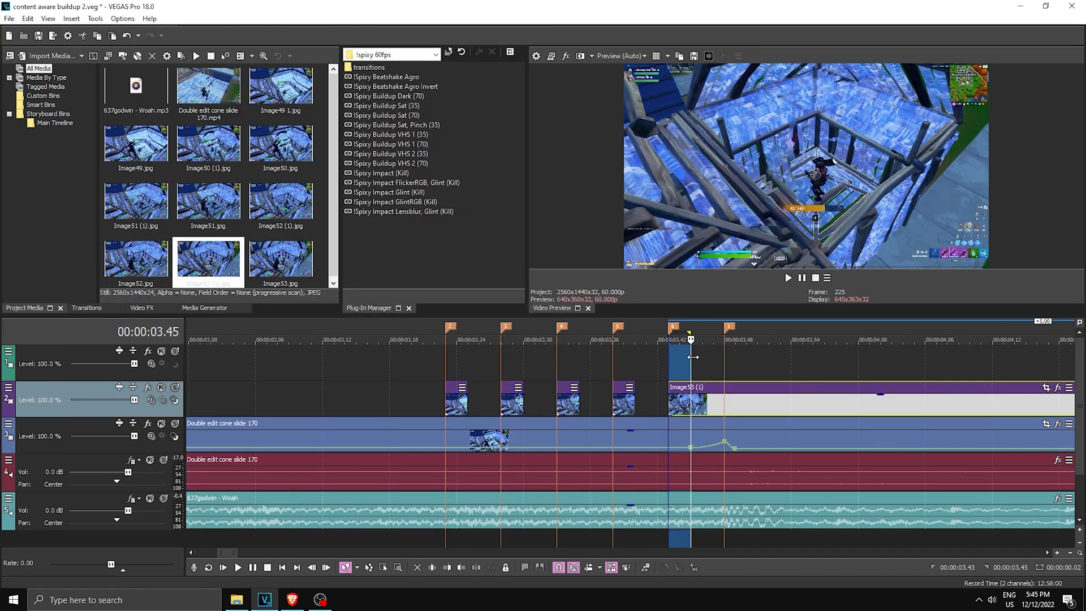
pyautogui.click(689, 403)
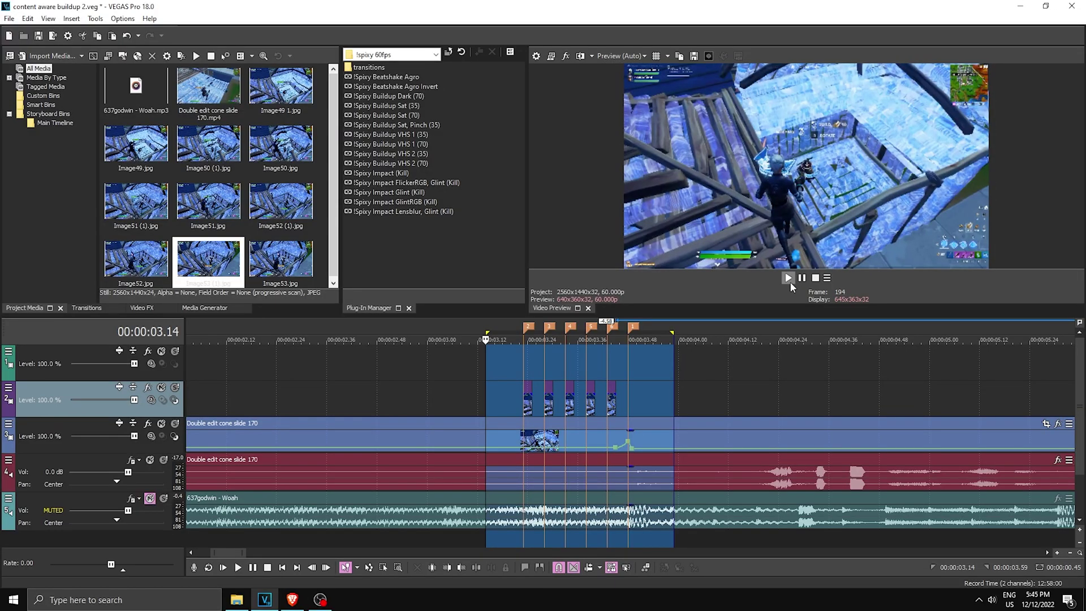
# Play back the snapshot buildup and select the timeline range from 00:00:03.23 to 00:00:03.48.
pyautogui.click(789, 282)
pyautogui.click(578, 359)
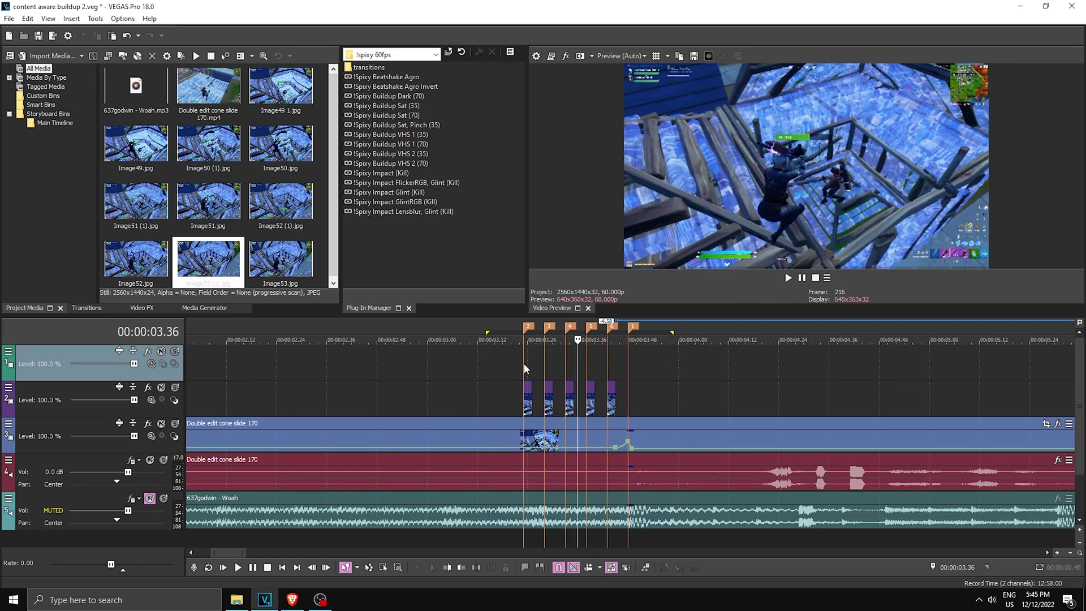
pyautogui.moveTo(524, 368); pyautogui.dragTo(628, 365)
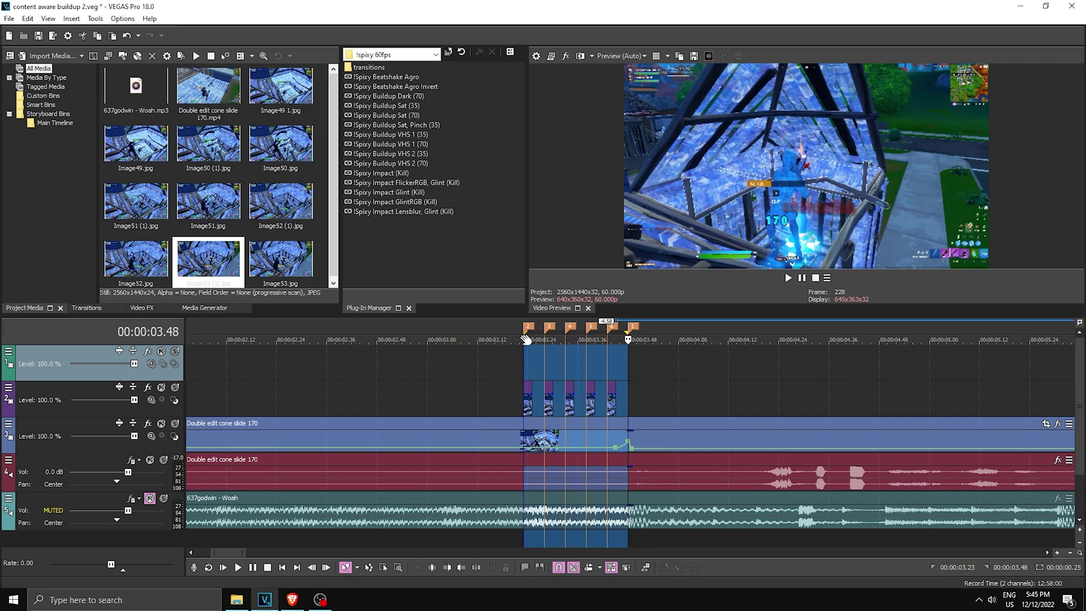
# Render the selected range to the Finished Junk folder as wfweffwfef, using the MAGIX AVC/AAC MP4 1440p 60FPS template.
pyautogui.click(9, 18)
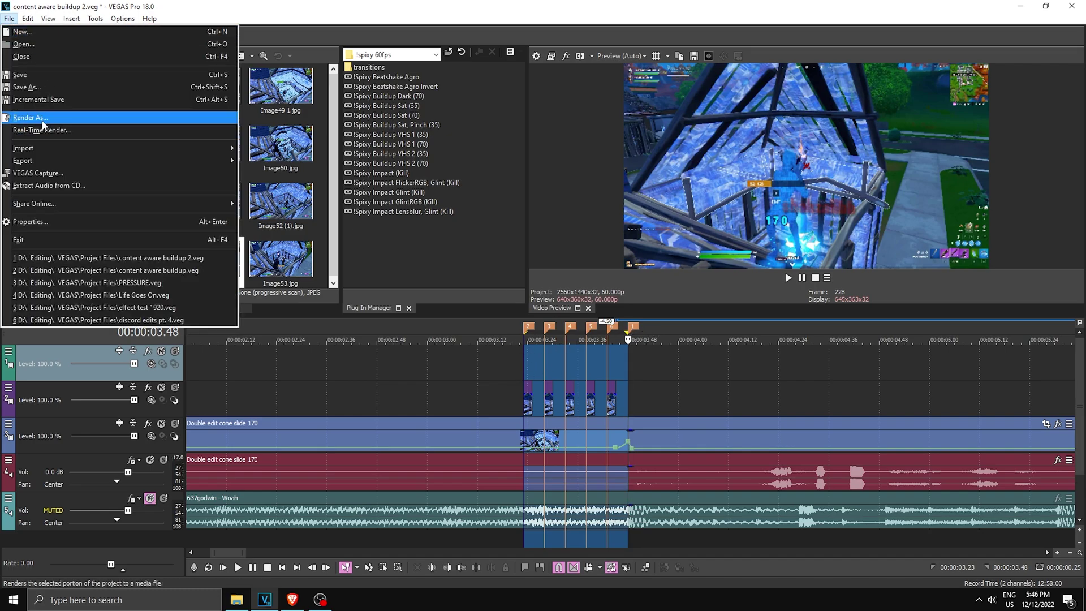
pyautogui.click(39, 116)
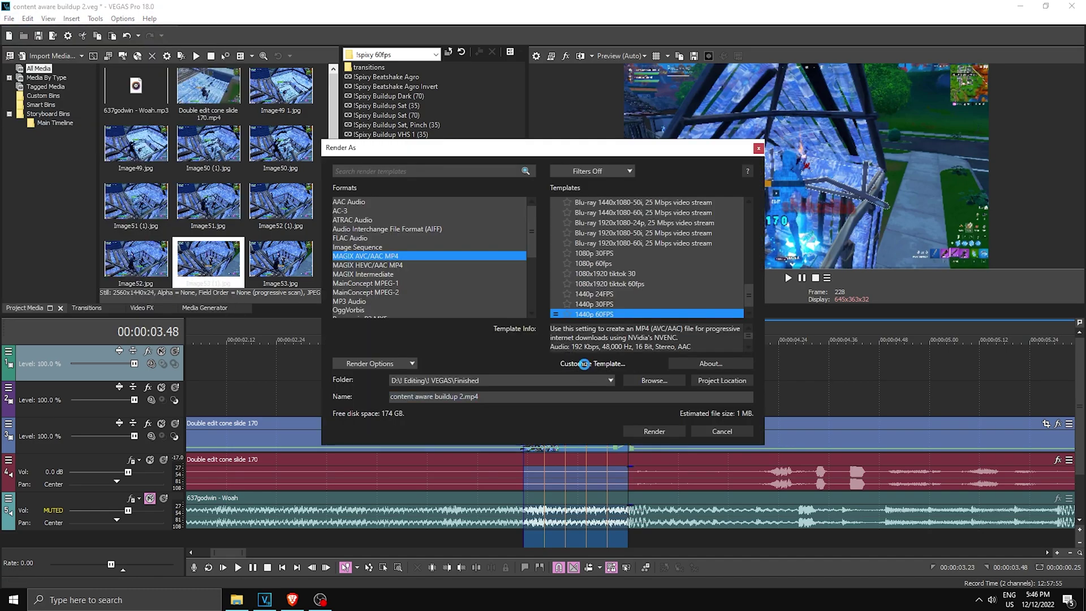
pyautogui.click(582, 363)
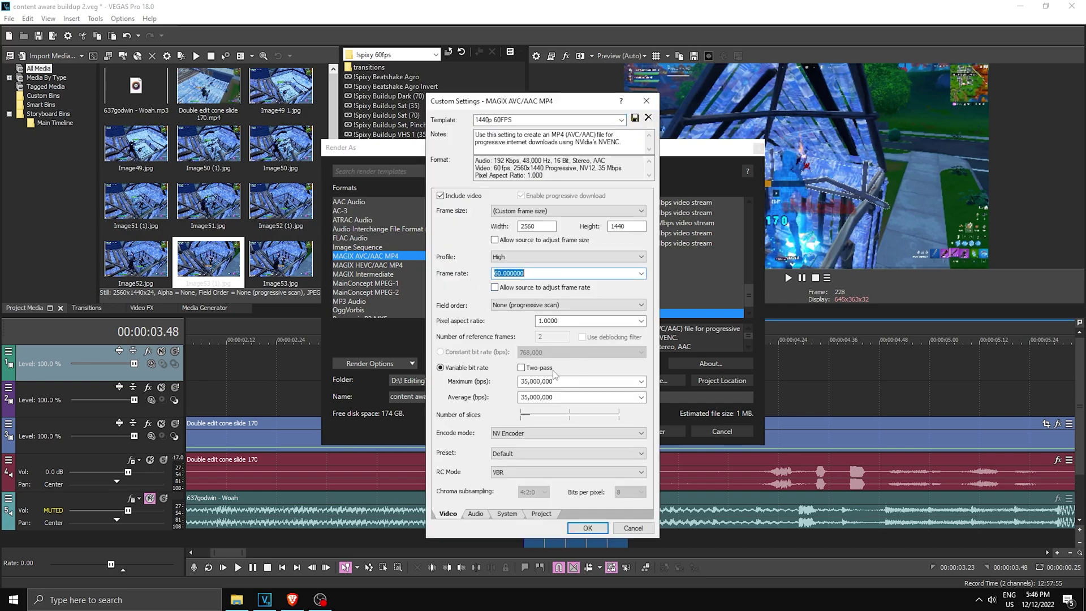
pyautogui.click(587, 527)
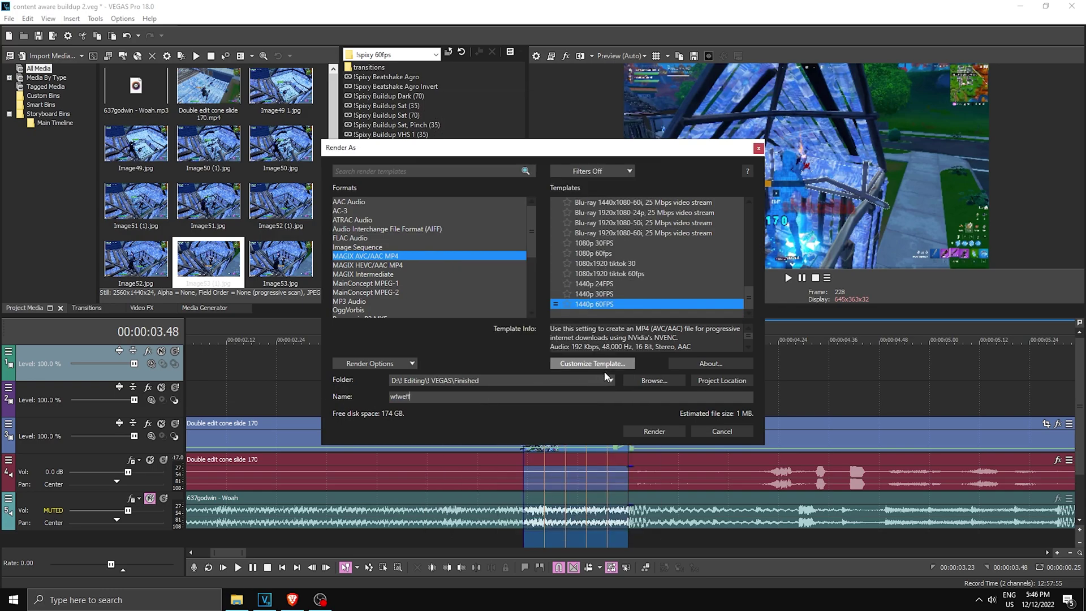
pyautogui.click(657, 432)
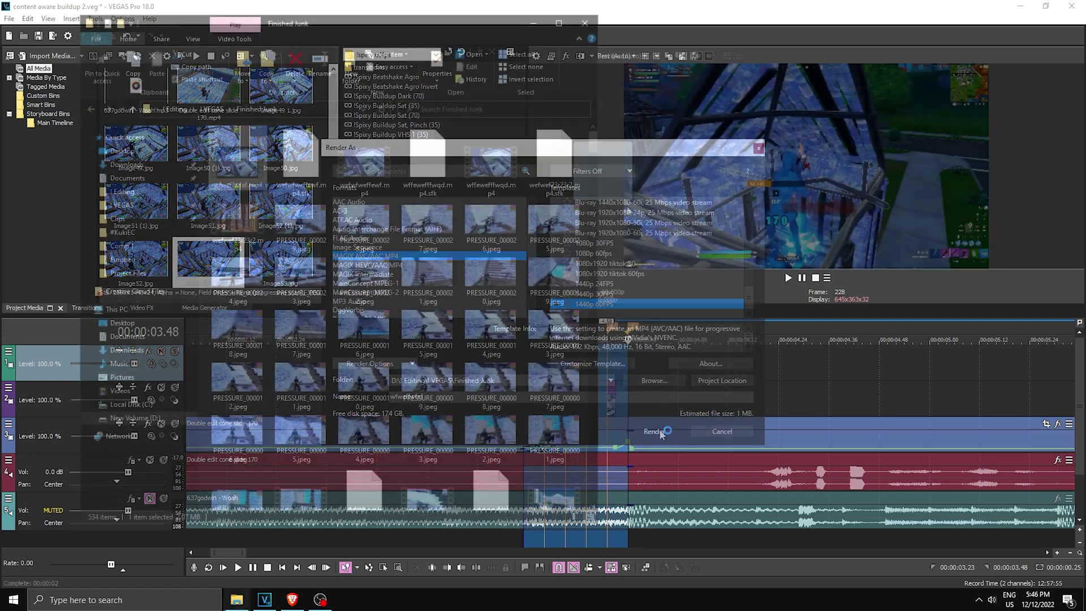
# Place the rendered wfweffwfef clip on track 1 over the range from 00:00:03.23 to 00:00:03.48 and delete its audio track.
pyautogui.moveTo(628, 210); pyautogui.dragTo(639, 371)
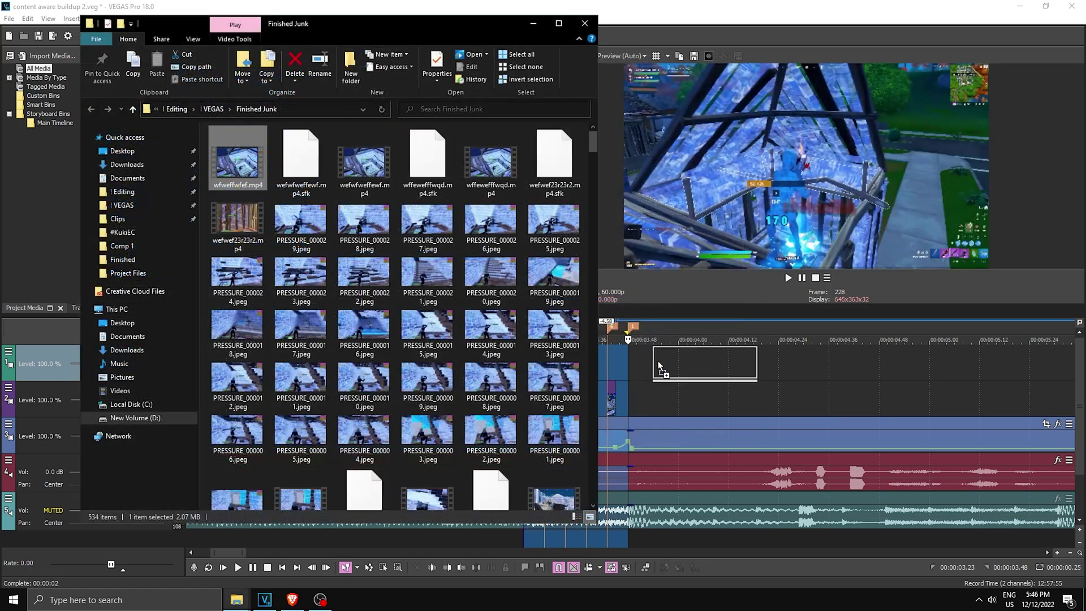
pyautogui.click(657, 370)
pyautogui.rightClick(99, 388)
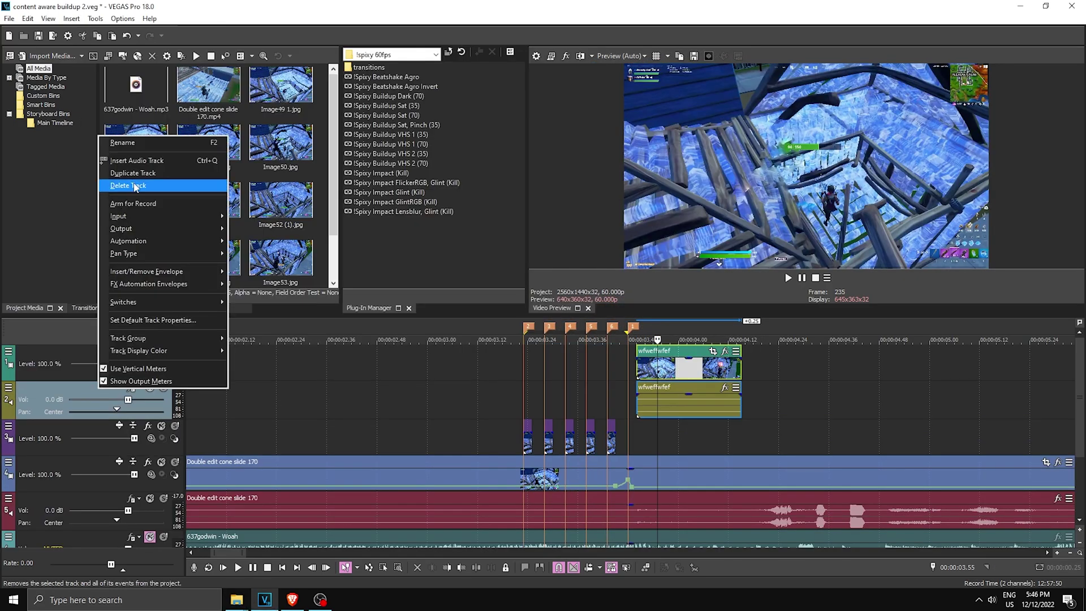
pyautogui.click(136, 186)
pyautogui.moveTo(711, 372); pyautogui.dragTo(597, 372)
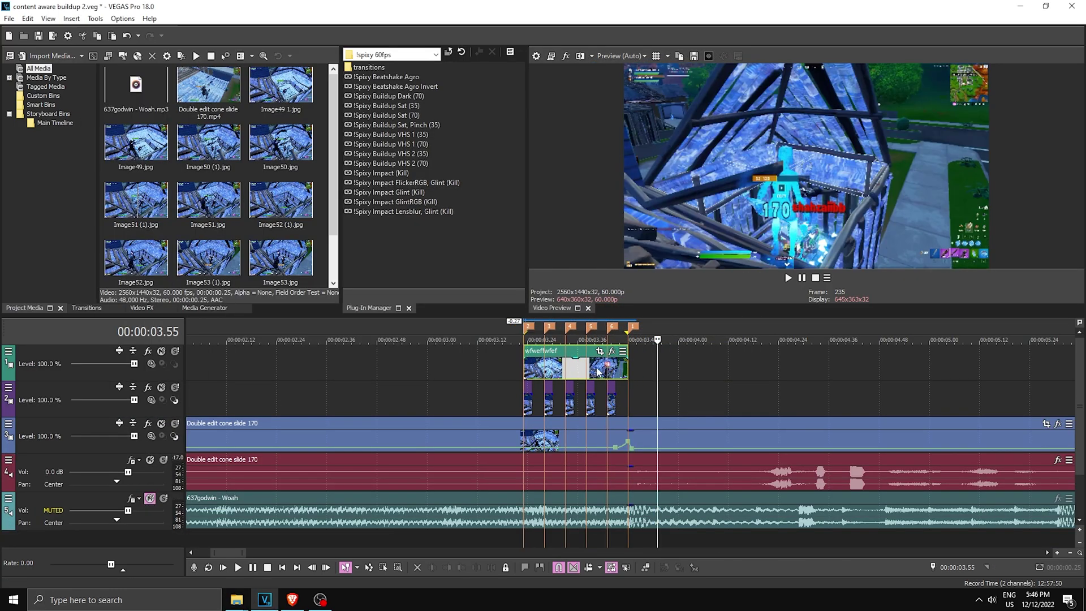
pyautogui.click(590, 371)
# Split the Double edit cone slide 170 clip at 00:00:03.48 and extend the end of the wfweffwfef clip by ten frames.
pyautogui.scroll(1, 716, 411)
pyautogui.click(680, 419)
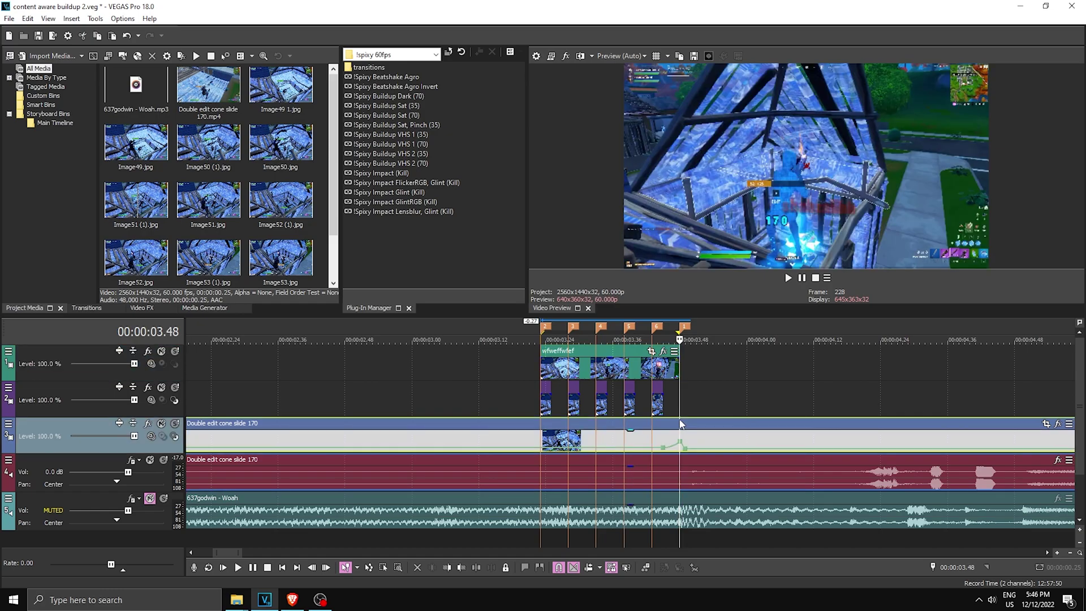
pyautogui.click(680, 420)
pyautogui.press('s')
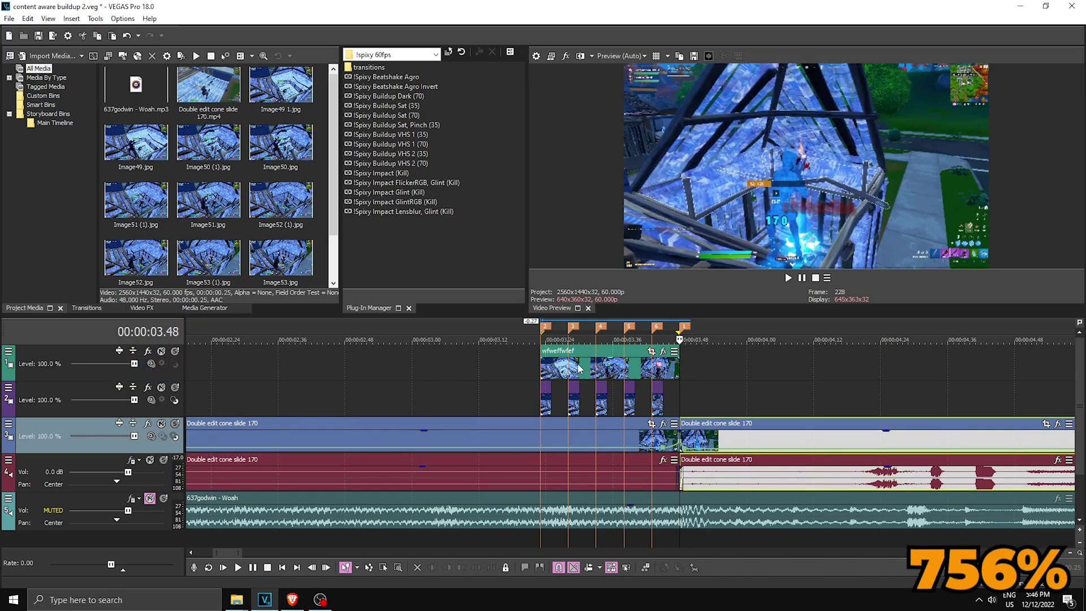
pyautogui.moveTo(679, 368); pyautogui.dragTo(735, 368)
pyautogui.moveTo(389, 96); pyautogui.dragTo(640, 368)
pyautogui.click(325, 441)
pyautogui.click(679, 398)
pyautogui.hotkey('ctrl', 'z')
# Apply the !Spixy Buildup Sat (35) preset to the wfweffwfef clip and remove the Saturation animation from its Color Corrector (Secondary).
pyautogui.moveTo(414, 106); pyautogui.dragTo(640, 368)
pyautogui.click(249, 64)
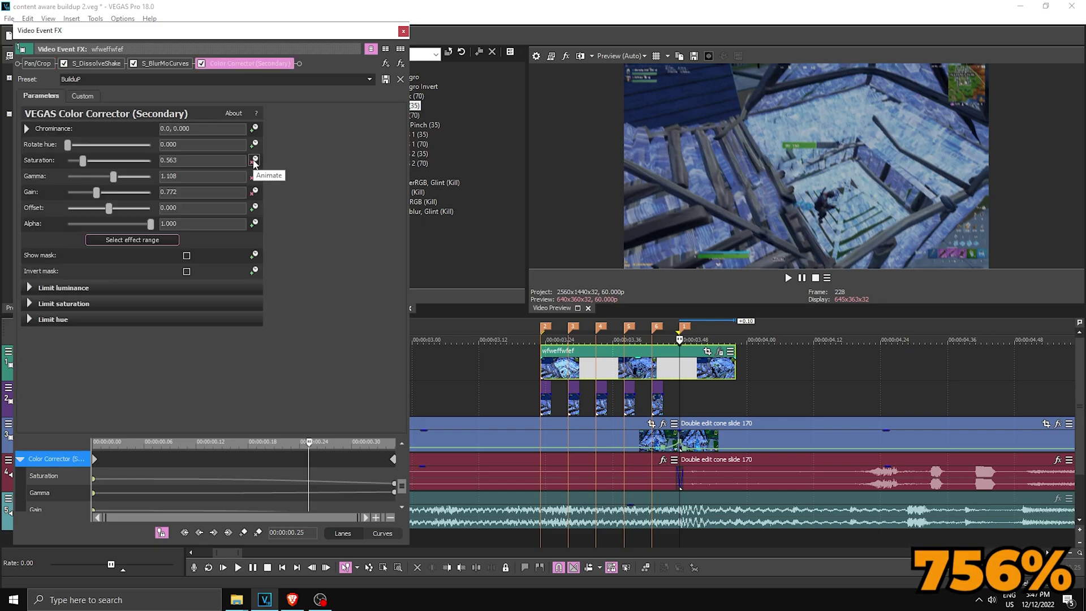
# Move the end keyframes of S_DissolveShake, S_BlurMoCurves and Color Corrector (Secondary) to 00:00:00.25.
pyautogui.moveTo(310, 435); pyautogui.dragTo(310, 325)
pyautogui.moveTo(394, 349)
pyautogui.mouseDown()
pyautogui.moveTo(308, 349)
pyautogui.moveTo(223, 383)
pyautogui.mouseUp()
pyautogui.moveTo(394, 383); pyautogui.dragTo(308, 383)
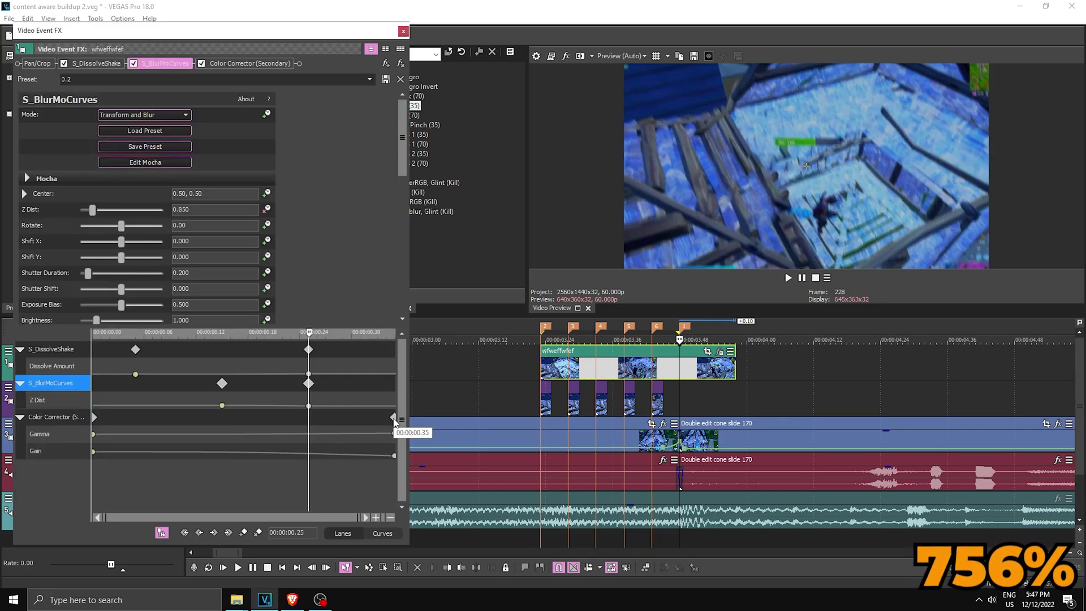
pyautogui.moveTo(394, 418); pyautogui.dragTo(309, 417)
# Trim the wfweffwfef clip's end back to 00:00:03.48 and apply !Spixy Impact Lensblur, Glint (Kill) to the gameplay clip after the split.
pyautogui.moveTo(735, 368); pyautogui.dragTo(579, 390)
pyautogui.moveTo(758, 396); pyautogui.dragTo(558, 396)
pyautogui.click(788, 278)
pyautogui.click(403, 31)
pyautogui.click(680, 397)
pyautogui.scroll(-3, 680, 398)
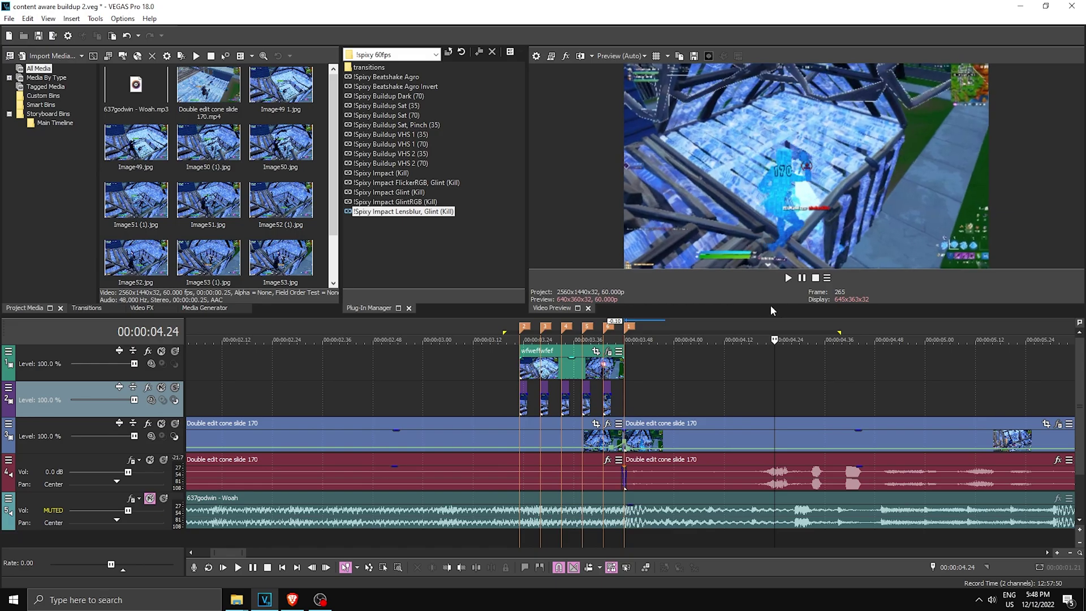
# Play back the buildup through the shot and place the cursor at 00:00:03.40 on the wfweffwfef clip.
pyautogui.click(792, 278)
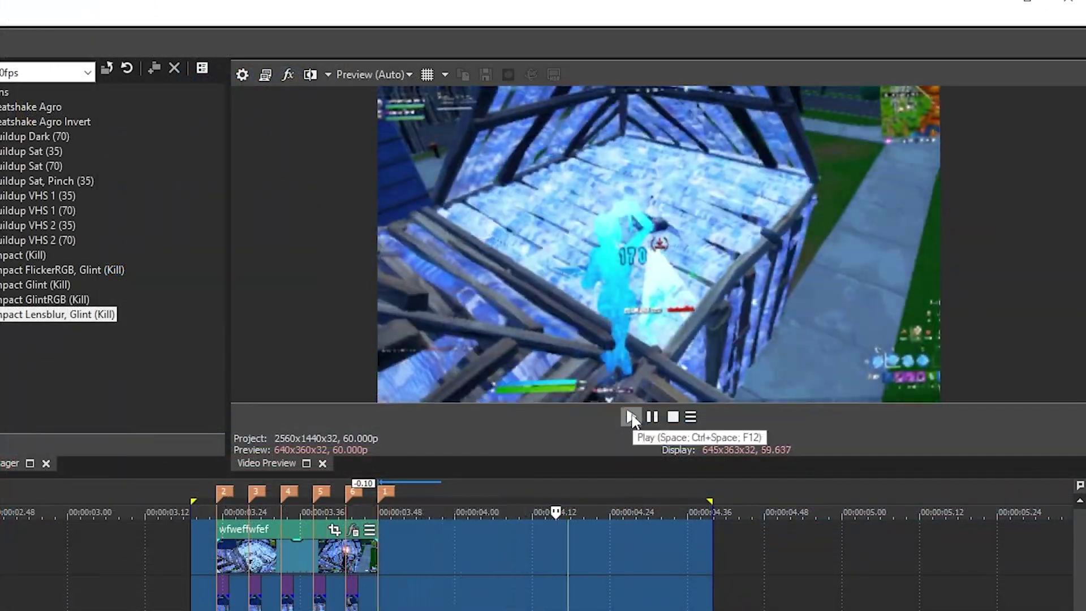
pyautogui.click(651, 418)
pyautogui.click(623, 366)
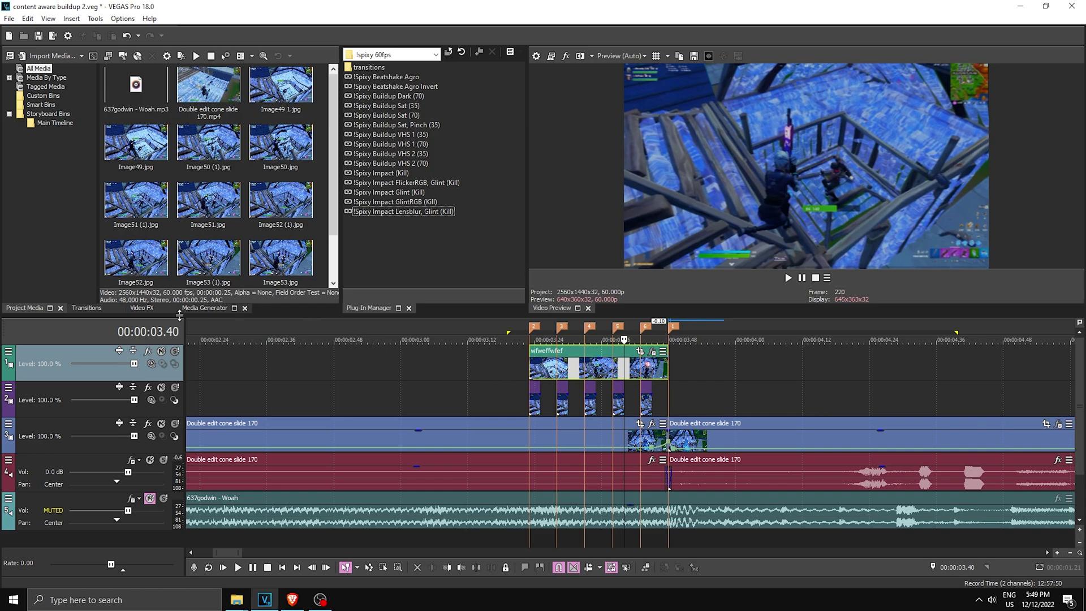
# Add a default S_BlurMoCurves to the wfweffwfef clip with Shutter Duration 0.4 and both Wrap X and Wrap Y set to Reflect.
pyautogui.click(137, 309)
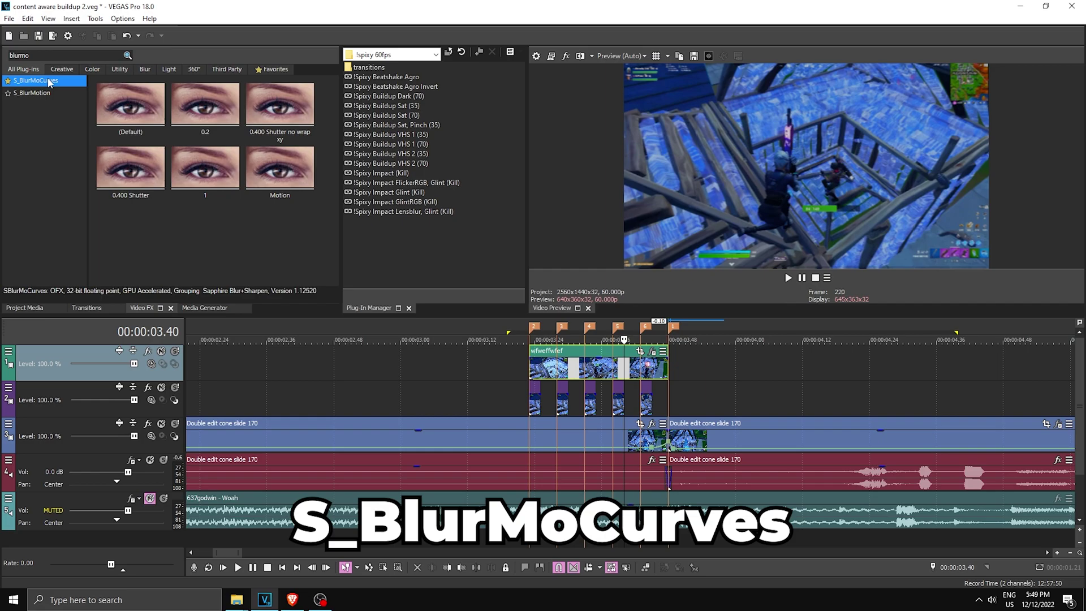
pyautogui.moveTo(124, 99); pyautogui.dragTo(615, 370)
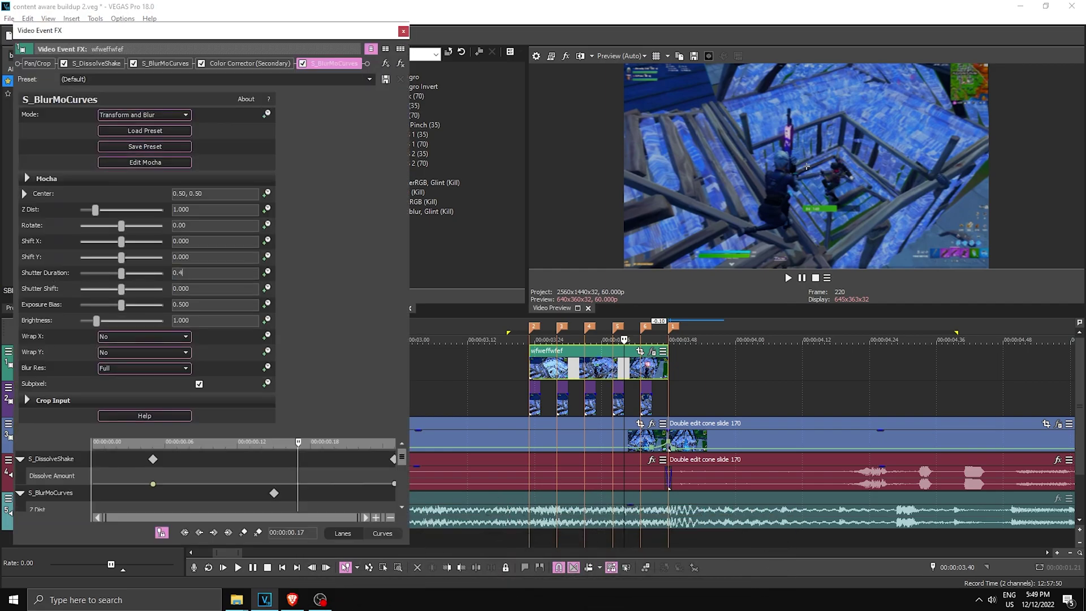
pyautogui.click(144, 336)
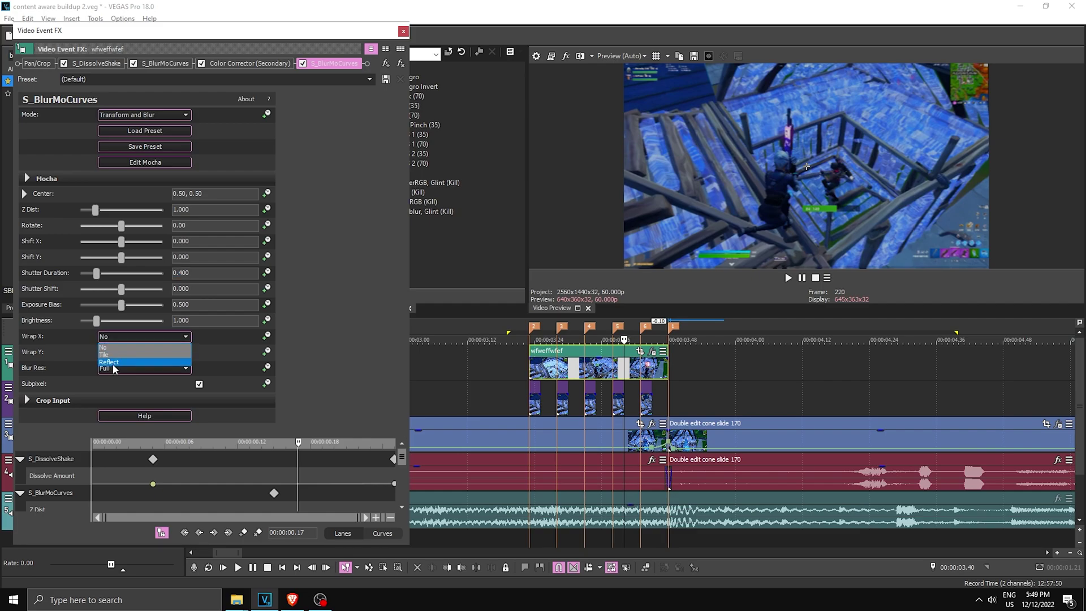
pyautogui.click(113, 365)
pyautogui.click(106, 352)
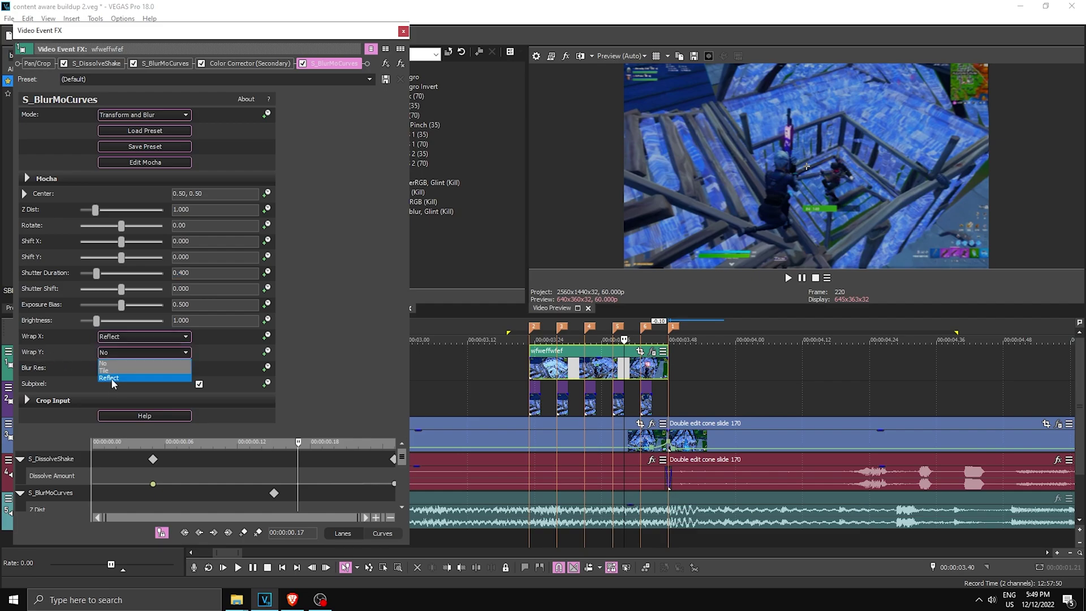
pyautogui.click(113, 383)
# Step through the wfweffwfef clip's frames and settle the cursor on the snapshot change at 00:00:03.40.
pyautogui.scroll(2, 574, 394)
pyautogui.click(555, 375)
pyautogui.scroll(-1, 555, 376)
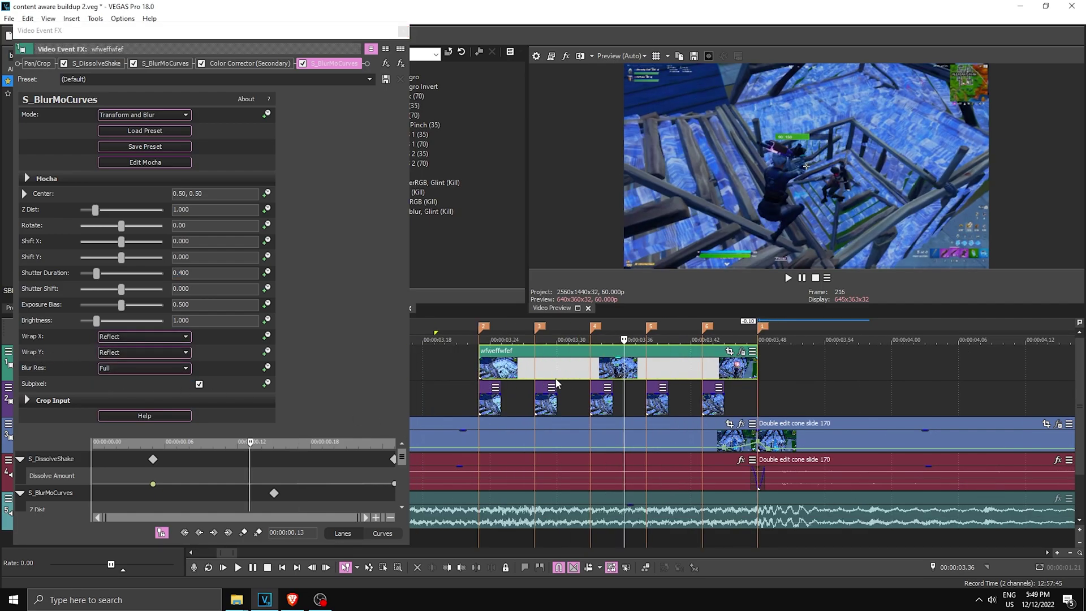
pyautogui.press('Right')
pyautogui.press('Right')
pyautogui.press('Right')
pyautogui.press('Right')
pyautogui.press('Left')
pyautogui.press('Left')
pyautogui.press('Right')
pyautogui.press('Right')
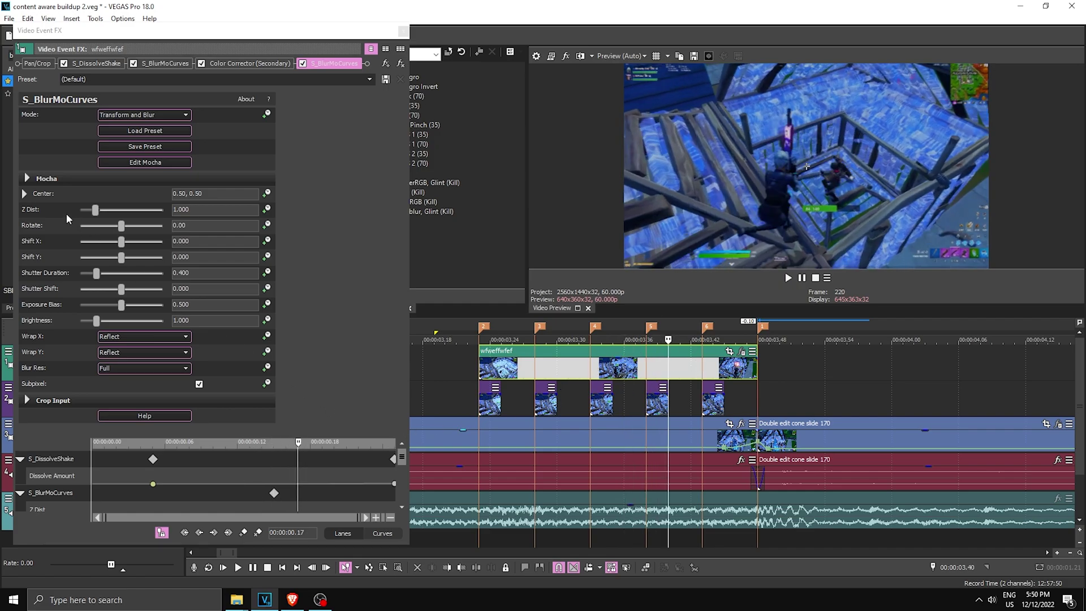
# Enable keyframe animation for Z Dist and Rotate in the newly added S_BlurMoCurves and select its keyframe lane.
pyautogui.click(269, 209)
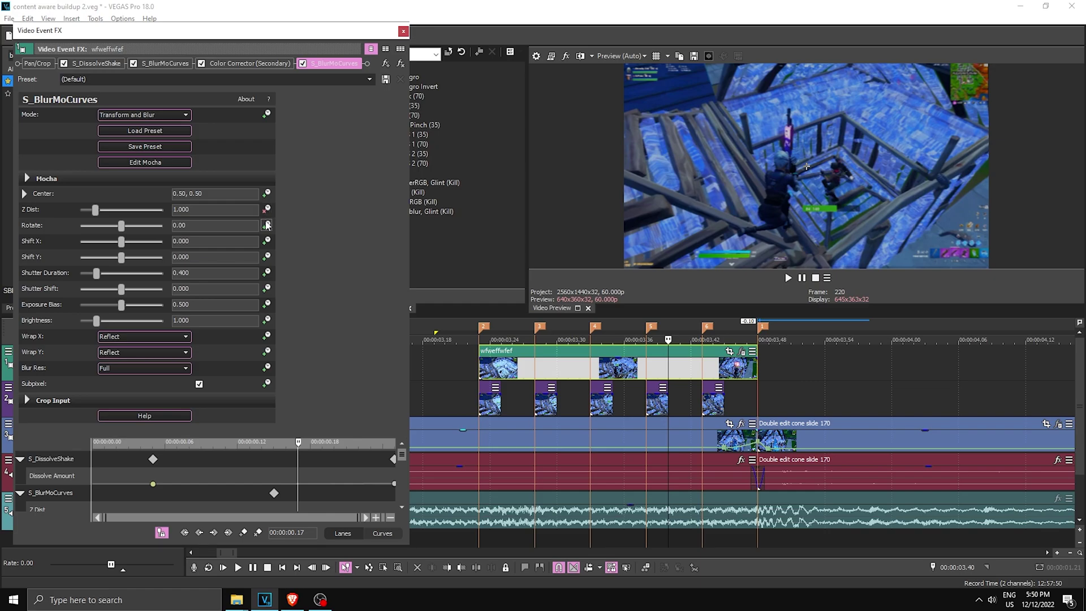
pyautogui.moveTo(401, 455); pyautogui.dragTo(402, 503)
pyautogui.moveTo(350, 435); pyautogui.dragTo(316, 349)
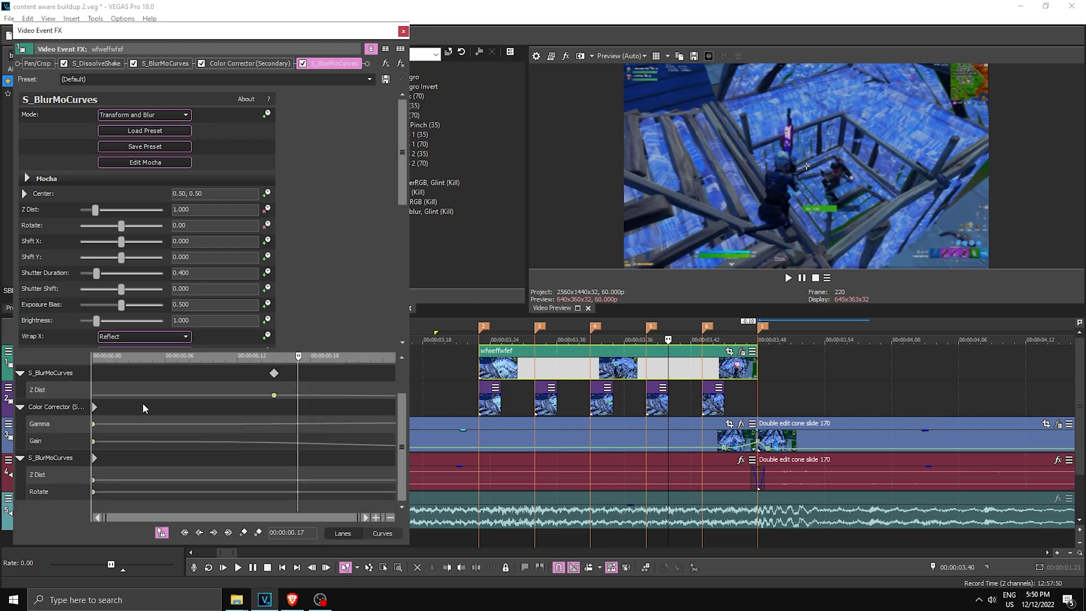
pyautogui.click(55, 460)
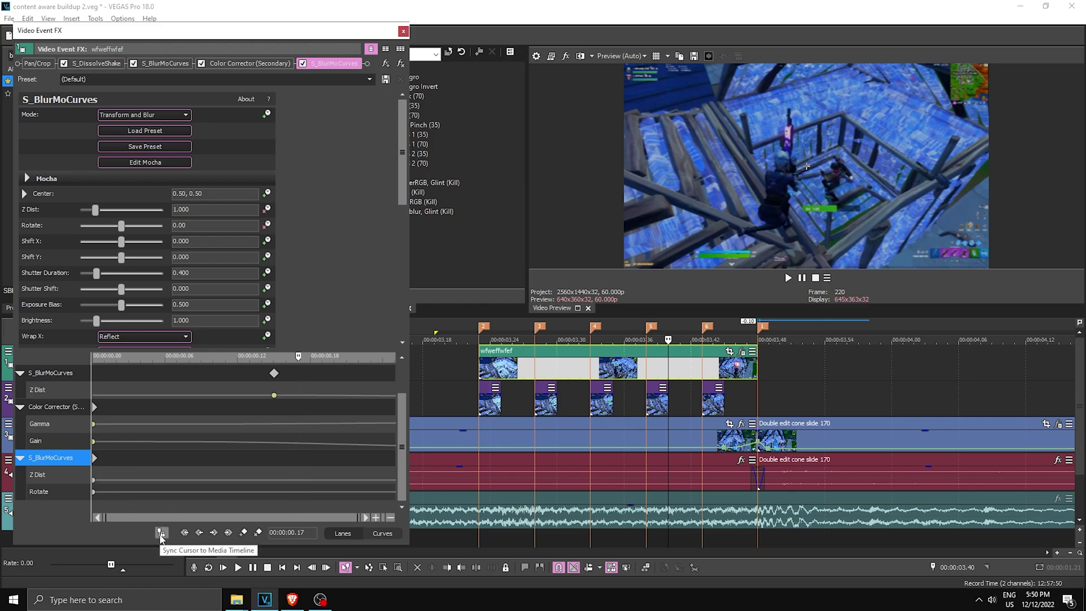
pyautogui.click(161, 535)
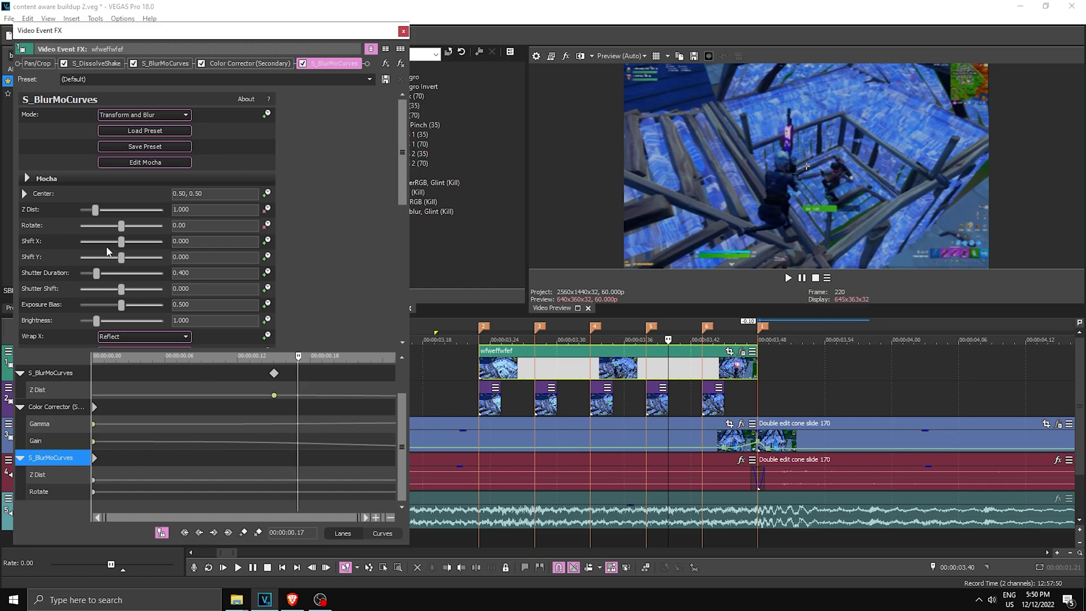
# Keyframe Z Dist at 0.833 and Rotate at 2.45 at 00:00:00.17, and move the effect's Center to 0.71, 0.09.
pyautogui.moveTo(98, 213); pyautogui.dragTo(124, 228)
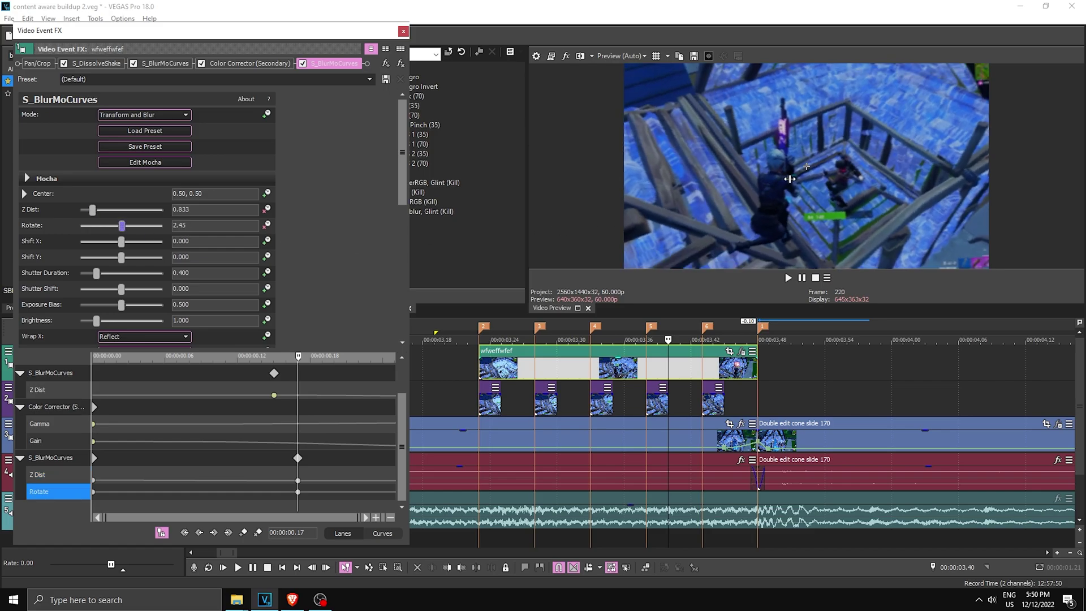
pyautogui.click(24, 193)
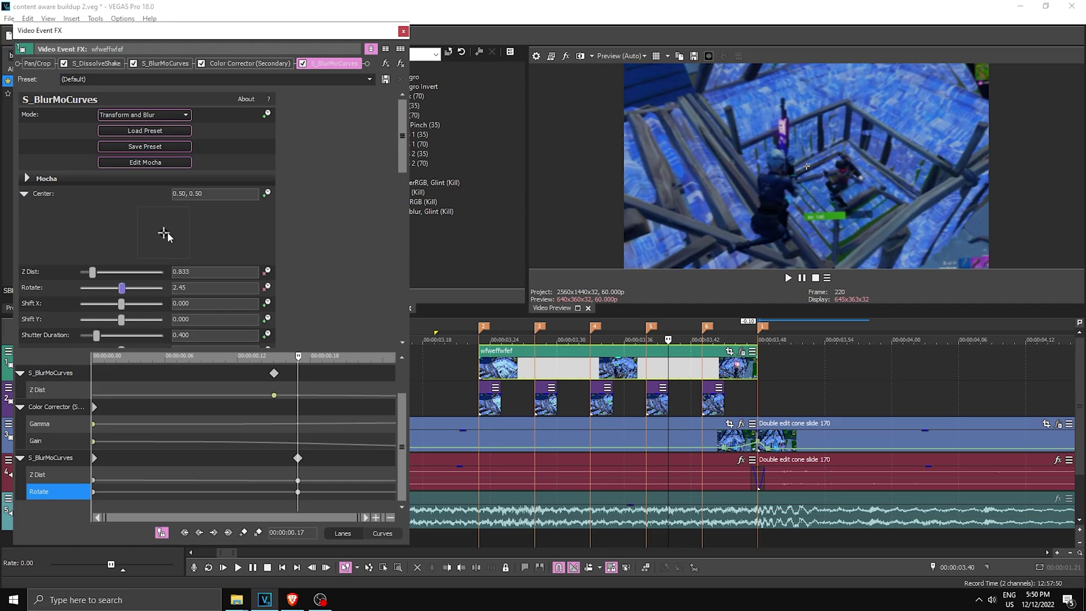
pyautogui.moveTo(165, 231)
pyautogui.mouseDown()
pyautogui.moveTo(175, 240)
pyautogui.moveTo(155, 247)
pyautogui.moveTo(168, 238)
pyautogui.mouseUp()
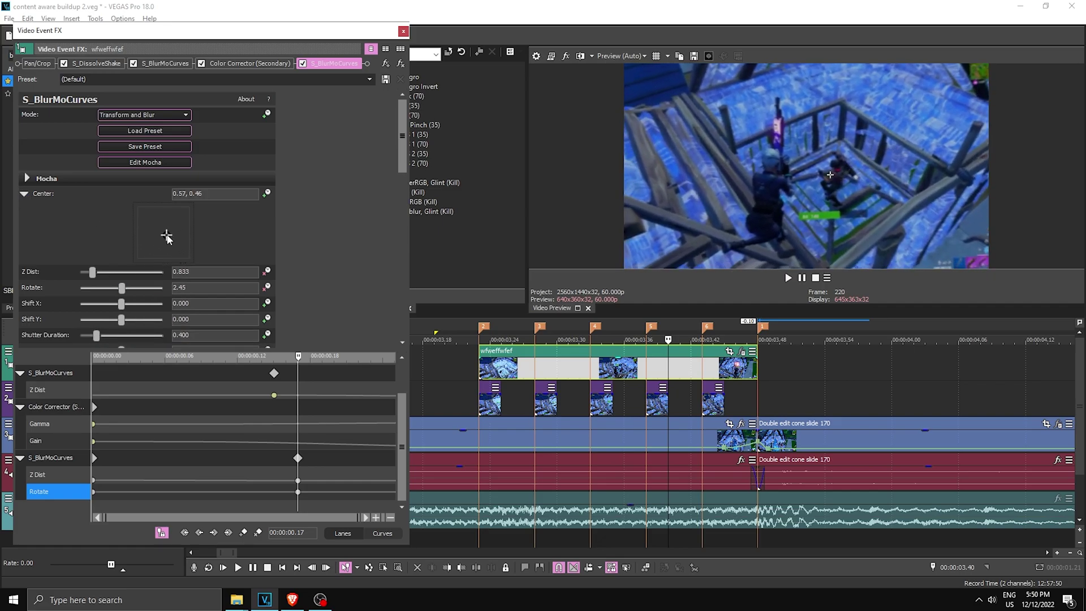
pyautogui.moveTo(831, 178); pyautogui.dragTo(885, 255)
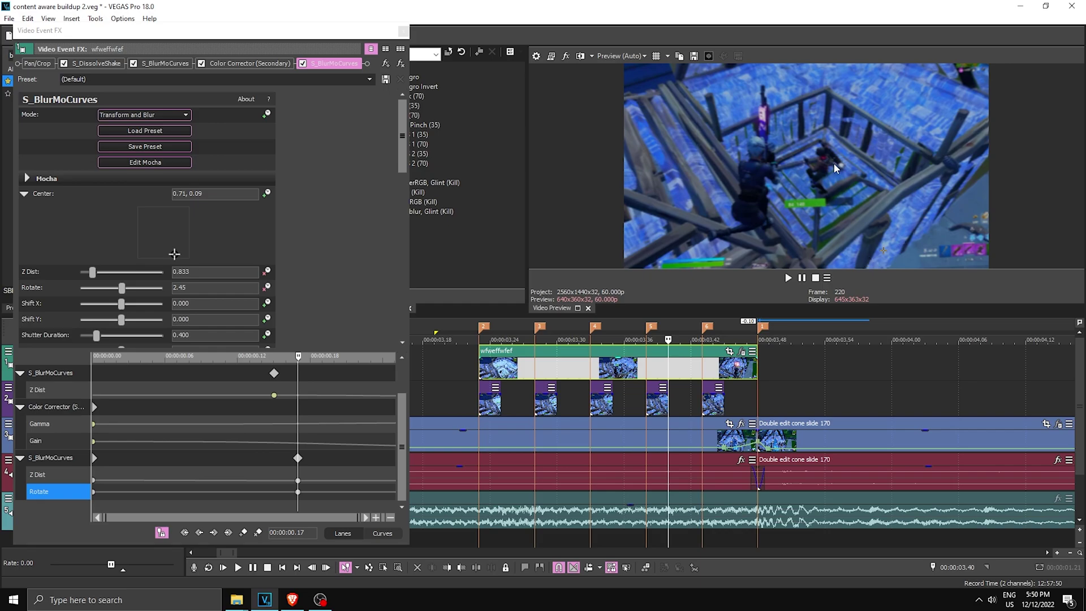
# Keyframe Z Dist at 1 and Rotate at 0 at the clip's end, 00:00:00.25.
pyautogui.press('space')
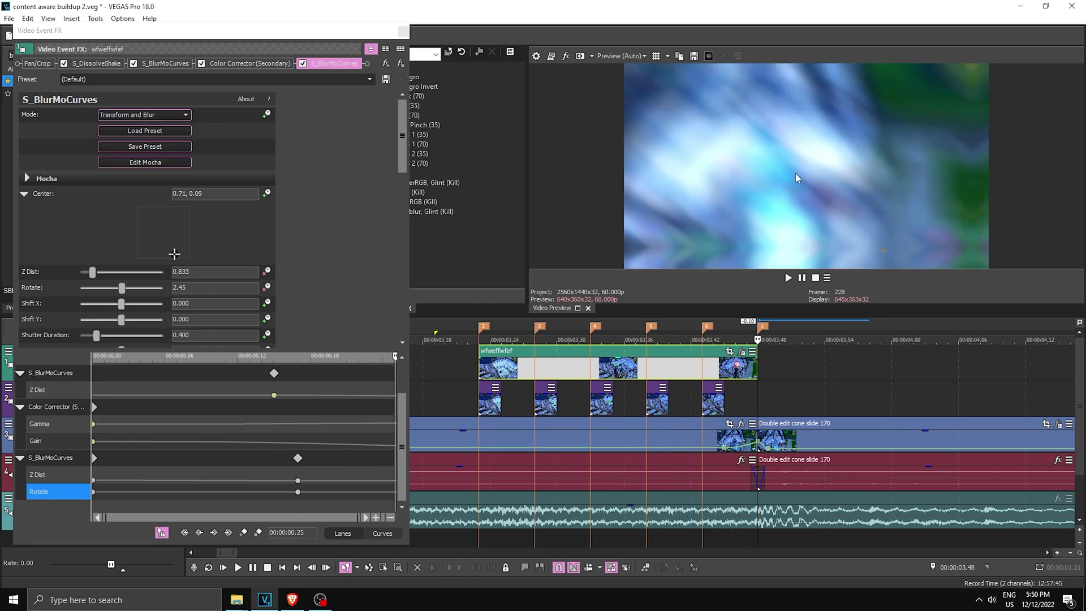
pyautogui.click(194, 271)
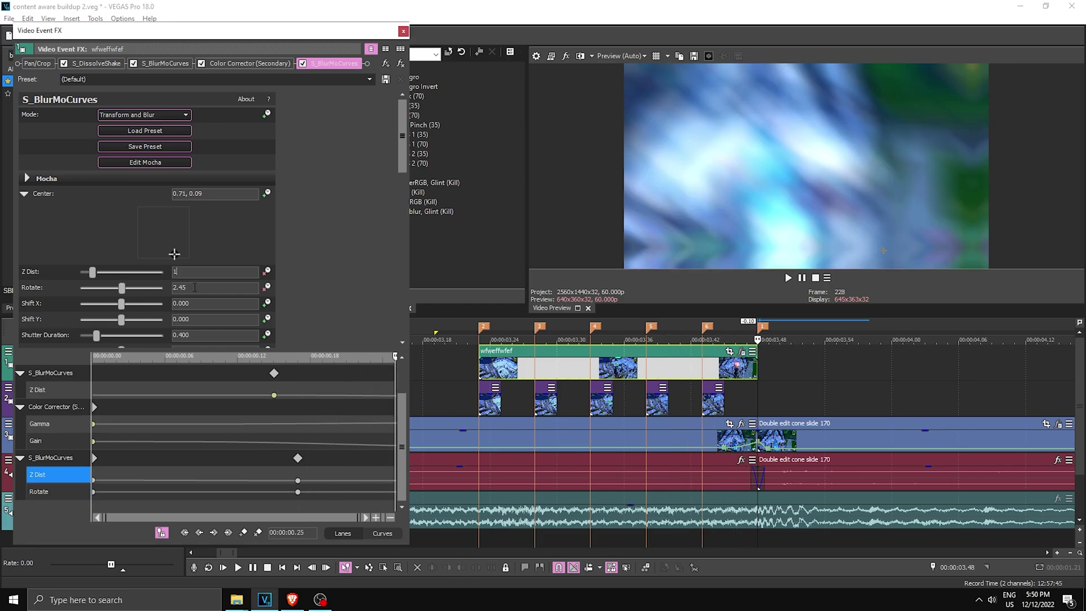
pyautogui.click(194, 287)
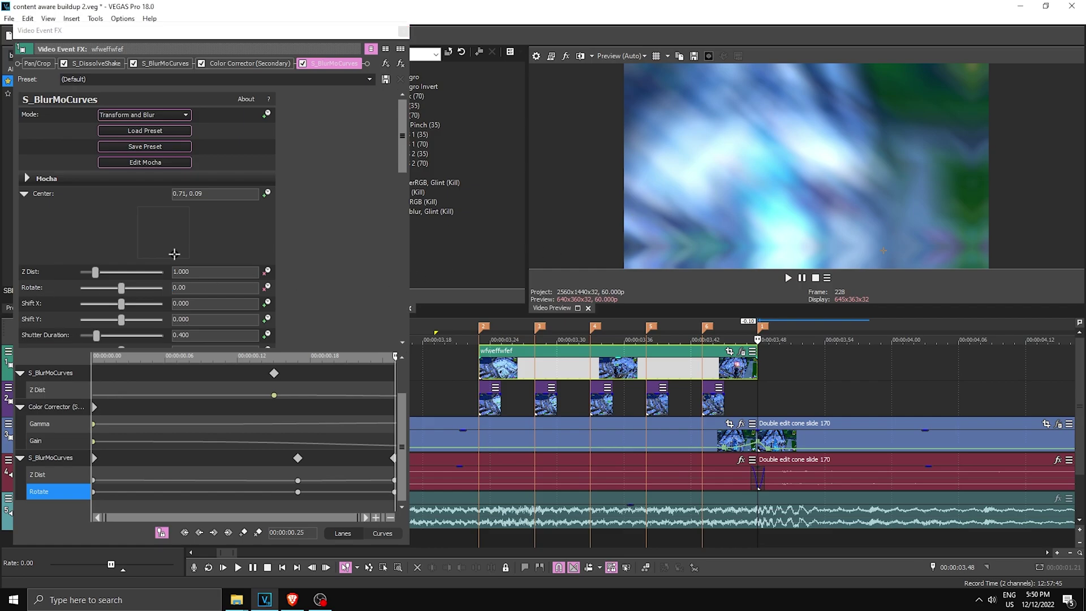
# Set the interpolation of the last S_BlurMoCurves' first keyframes, for Z Dist and Rotate at 00:00:00.00, to Slow Fade.
pyautogui.moveTo(118, 469); pyautogui.dragTo(165, 492)
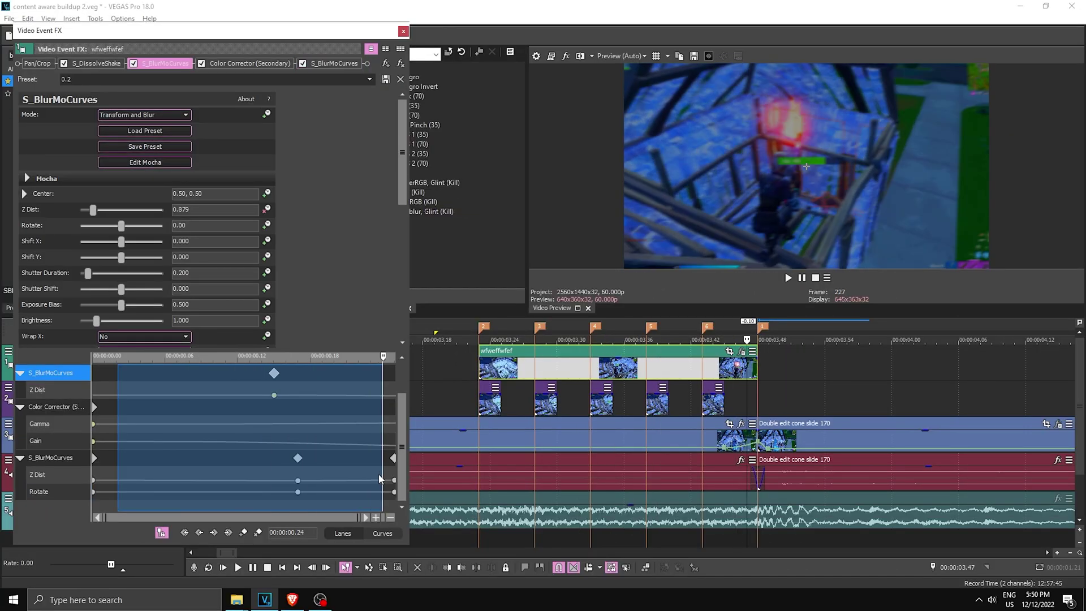
pyautogui.click(93, 480)
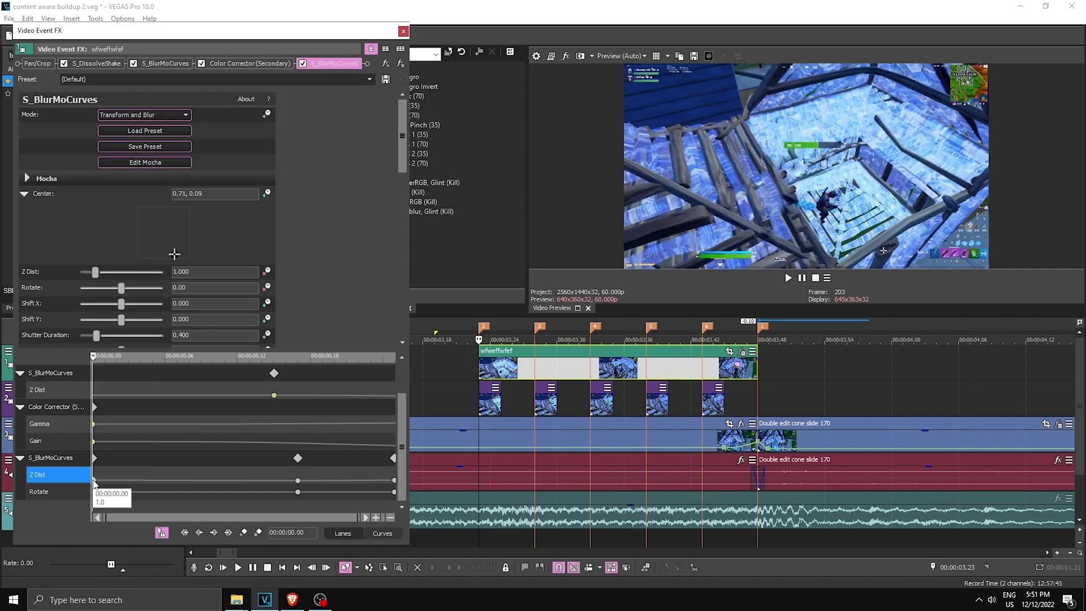
pyautogui.rightClick(94, 481)
pyautogui.press('Escape')
pyautogui.click(93, 491)
pyautogui.rightClick(95, 496)
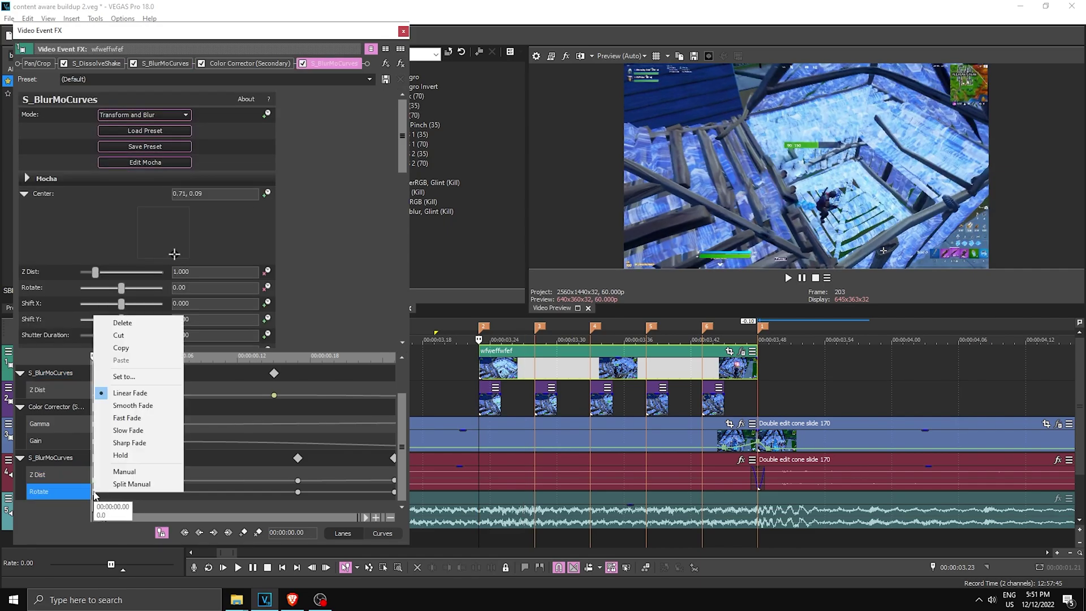
pyautogui.click(113, 433)
# Set the Z Dist and Rotate keyframes at 00:00:00.17 to Slow Fade and close the video effect settings.
pyautogui.click(298, 481)
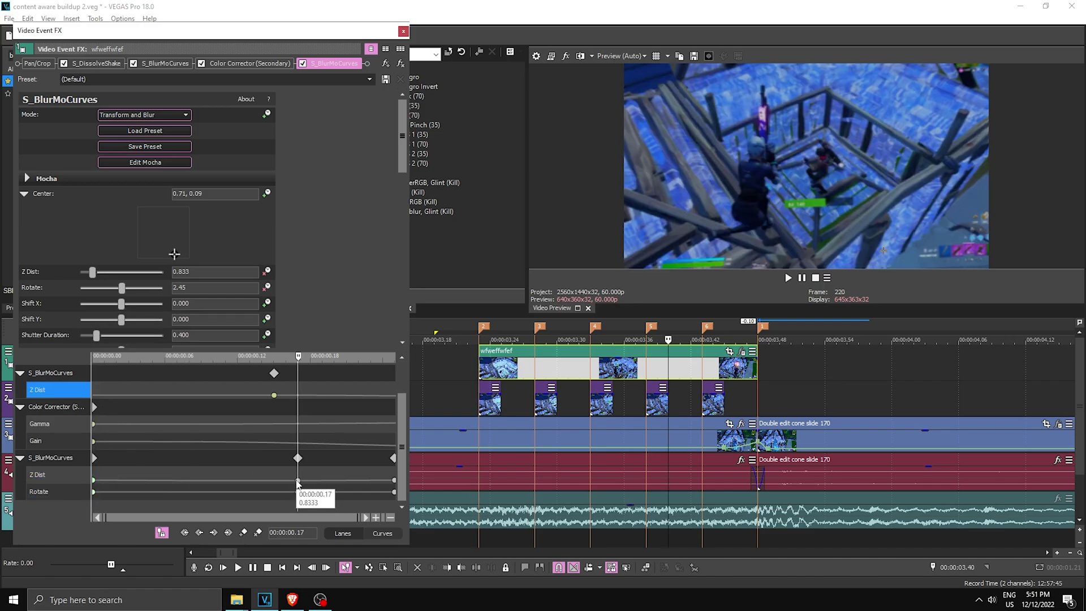
pyautogui.rightClick(298, 482)
pyautogui.click(330, 421)
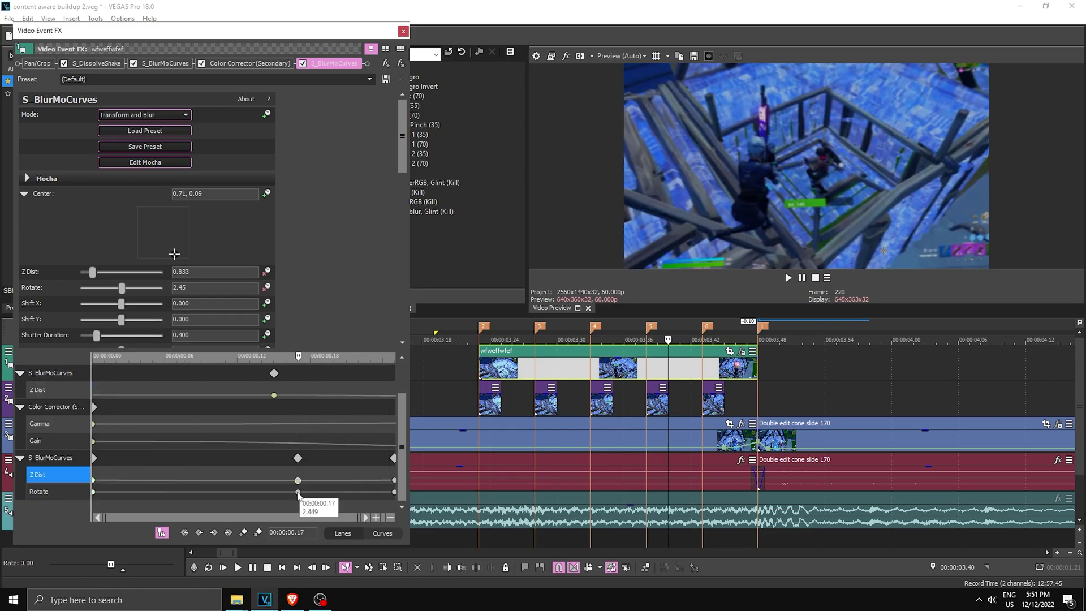
pyautogui.click(298, 492)
pyautogui.rightClick(298, 491)
pyautogui.click(331, 430)
pyautogui.scroll(-3, 573, 377)
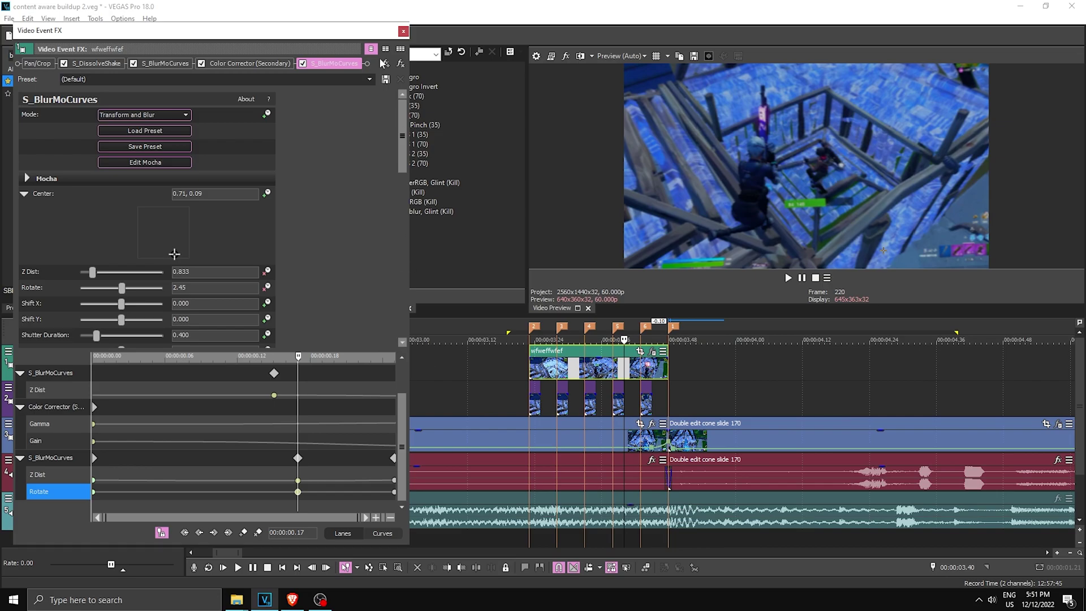
pyautogui.click(404, 31)
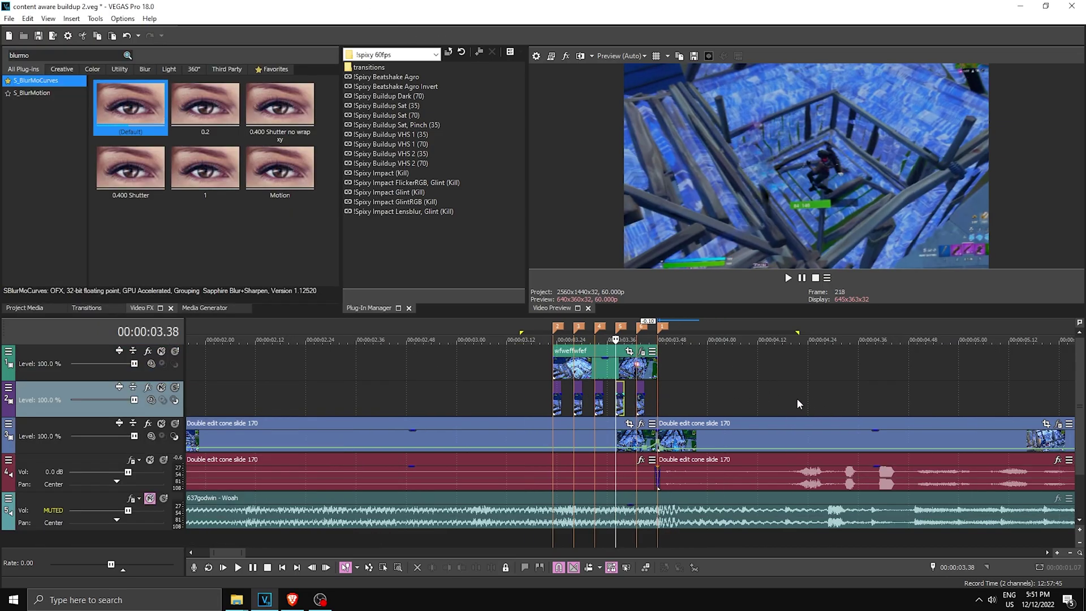
# Mark the range around the buildup from 00:00:03.12 to 00:00:04.20 and play it back.
pyautogui.moveTo(790, 393); pyautogui.dragTo(510, 365)
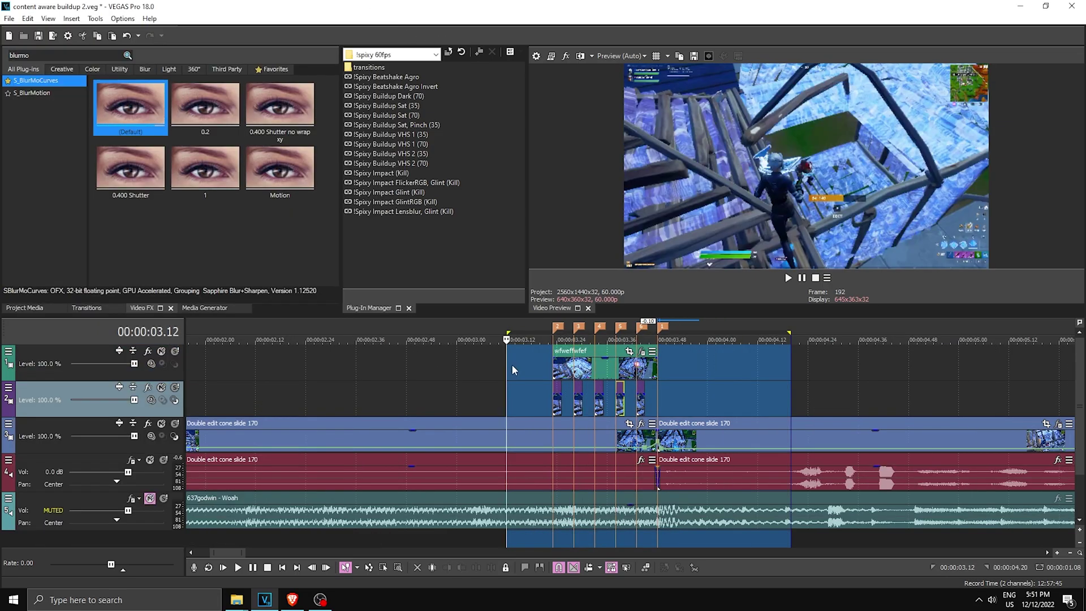
pyautogui.press('space')
pyautogui.click(787, 278)
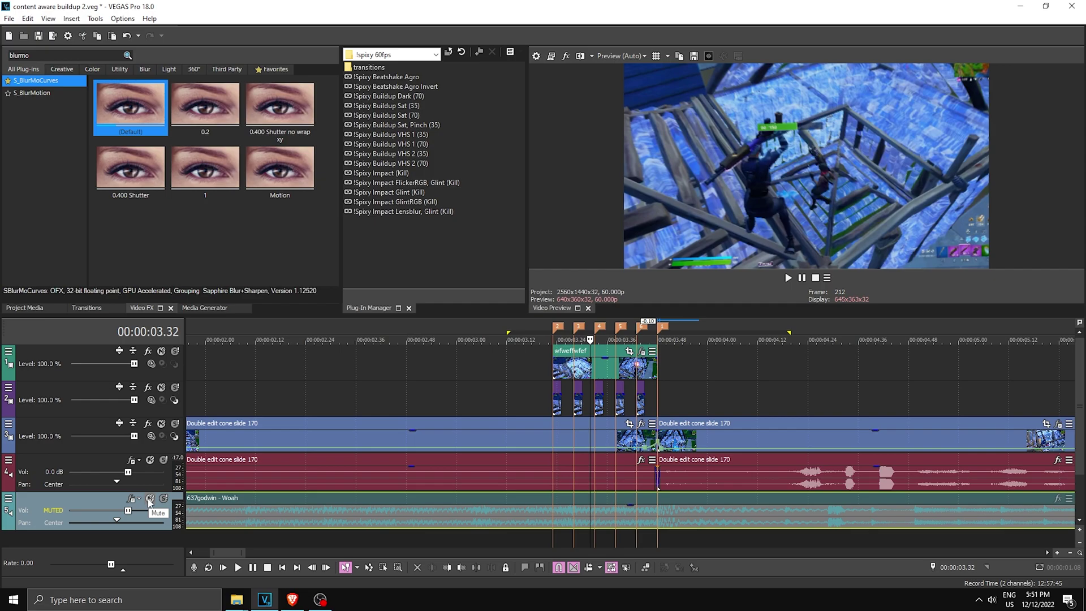
# Unmute the 637godwin - Woah music track and split it at the buildup's start, 00:00:03.23, and at its end.
pyautogui.click(150, 498)
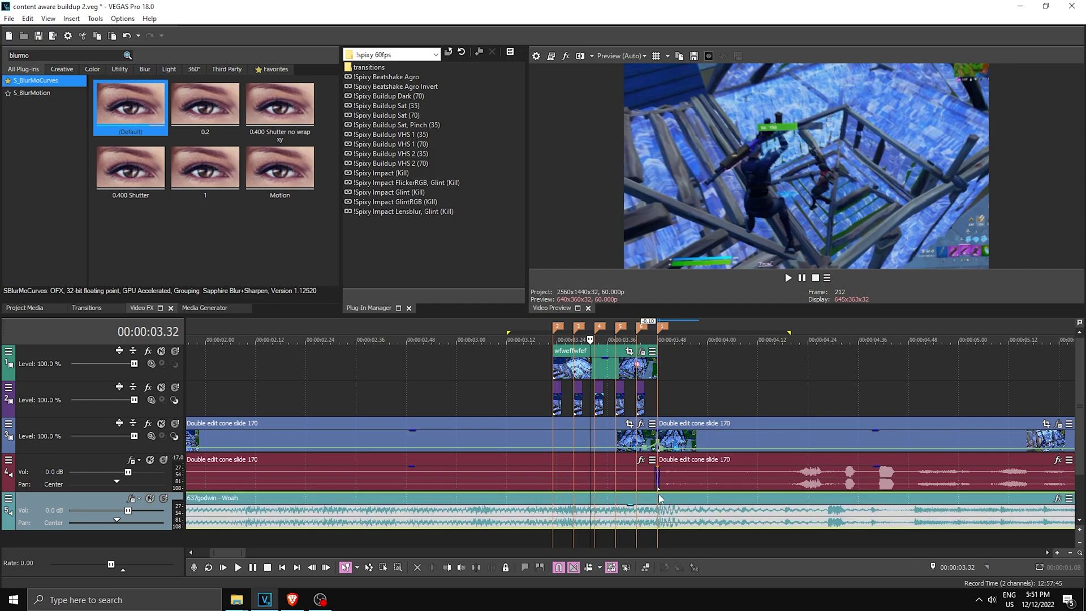
pyautogui.click(553, 522)
pyautogui.press('s')
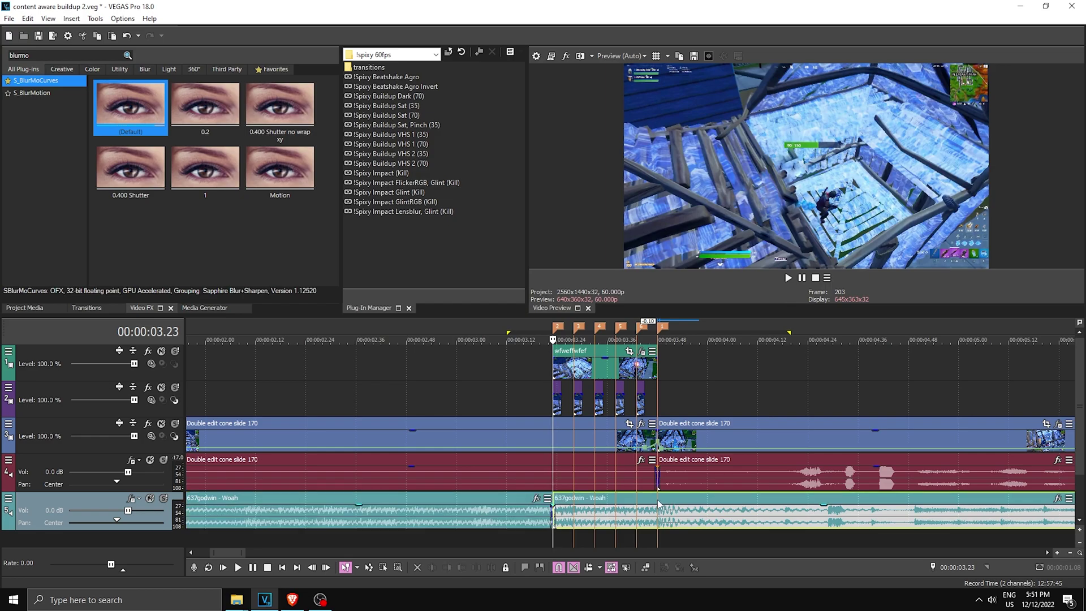
pyautogui.click(657, 500)
pyautogui.press('s')
# Extend the split music segments over each other, creating a 0.12 crossfade at the buildup's start and a shorter one at its end.
pyautogui.click(547, 516)
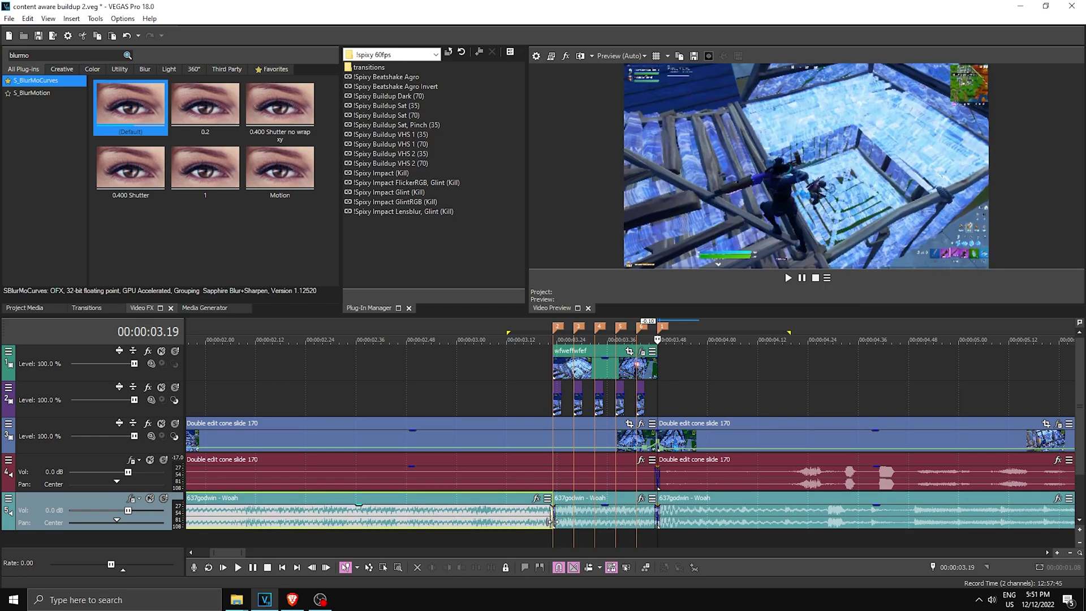
pyautogui.moveTo(550, 515)
pyautogui.mouseDown()
pyautogui.moveTo(540, 517)
pyautogui.moveTo(601, 517)
pyautogui.mouseUp()
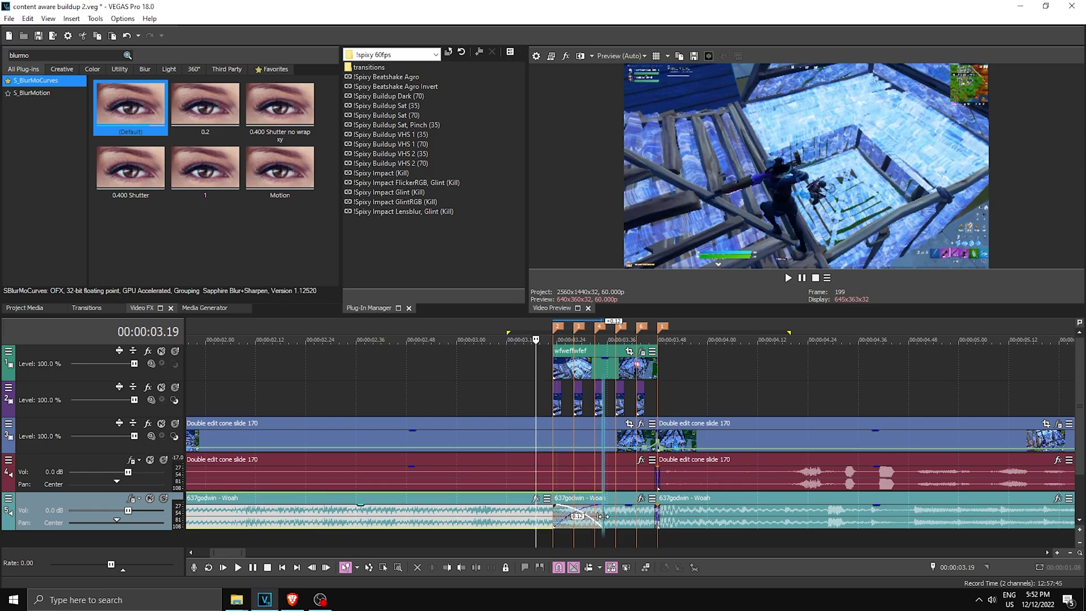
pyautogui.click(678, 517)
pyautogui.scroll(1, 591, 519)
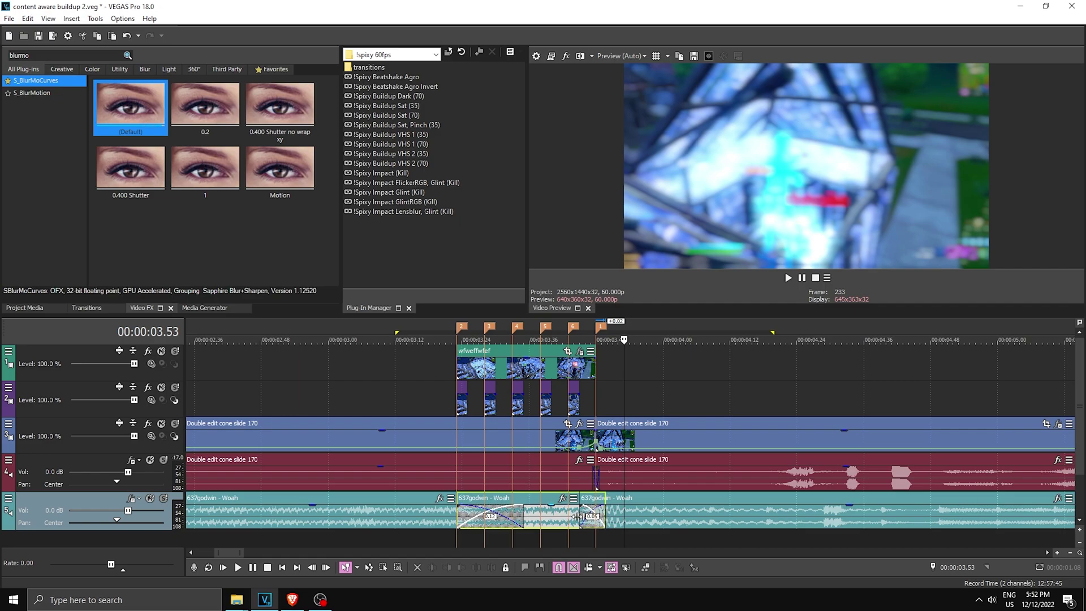
pyautogui.scroll(1, 577, 510)
pyautogui.click(624, 491)
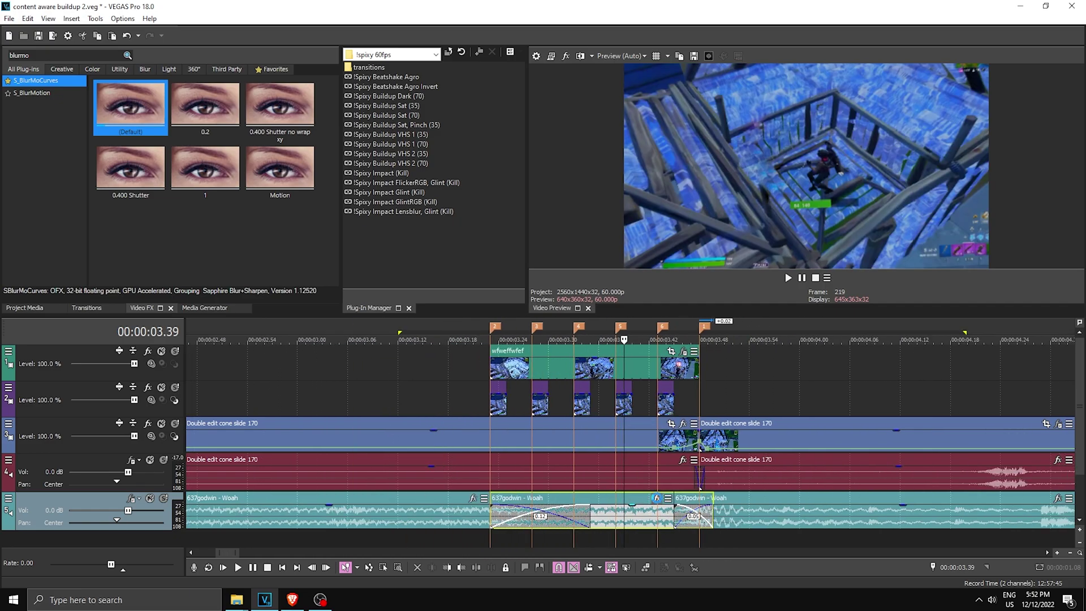
# Add the VEGAS Amplitude Modulation audio effect to the middle music segment under the buildup.
pyautogui.click(656, 498)
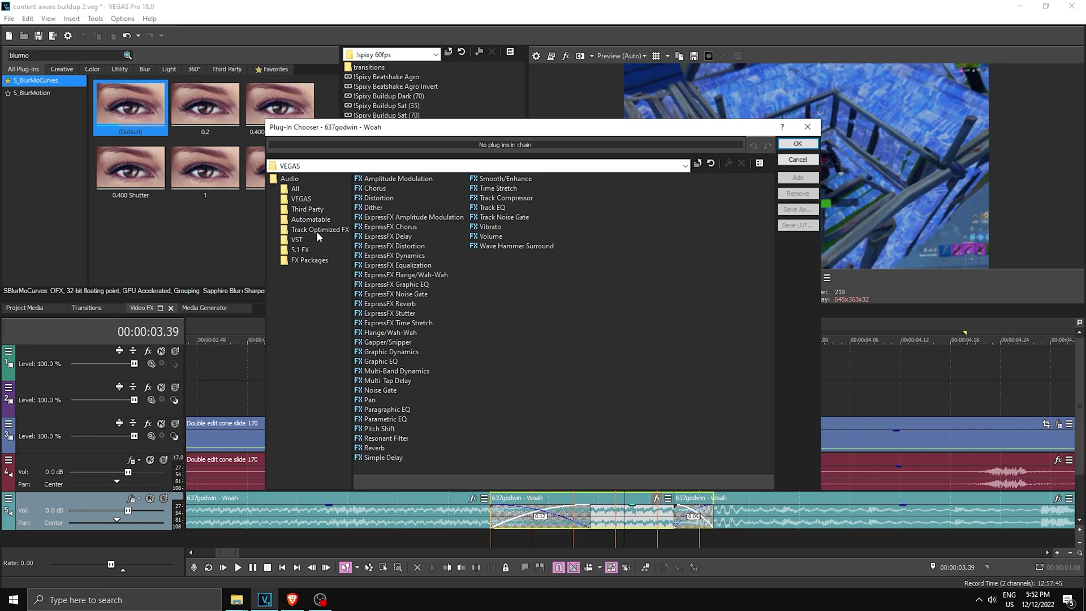
pyautogui.click(300, 201)
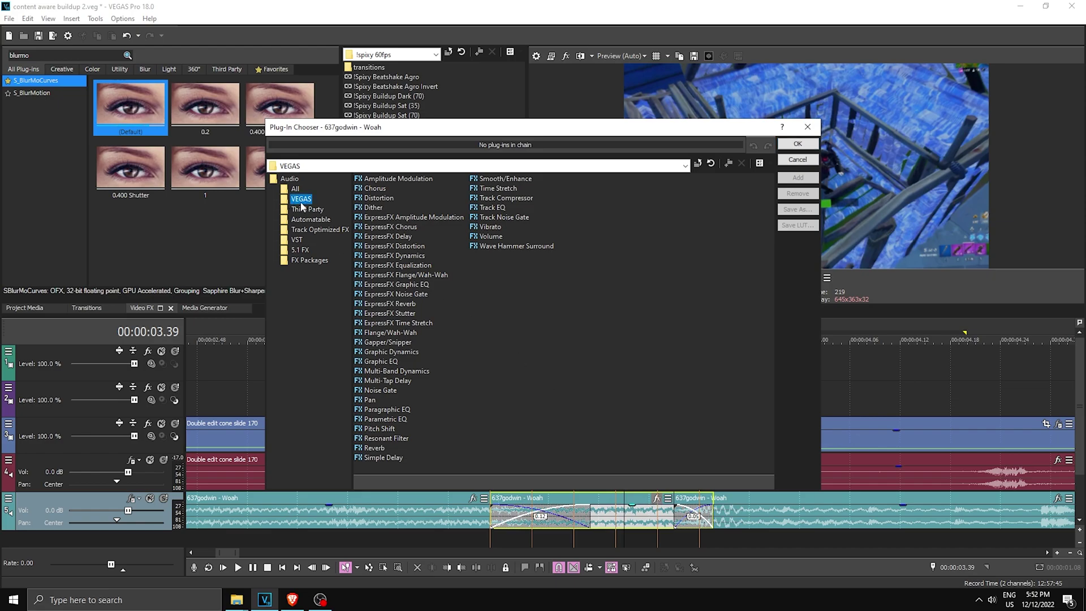
pyautogui.click(400, 180)
pyautogui.click(797, 178)
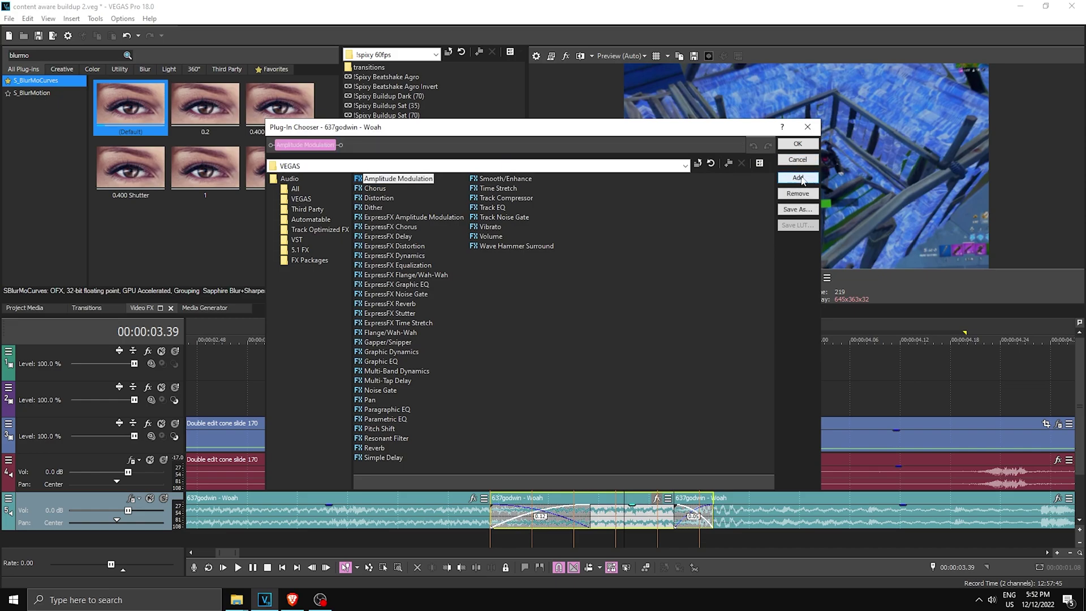
pyautogui.click(797, 143)
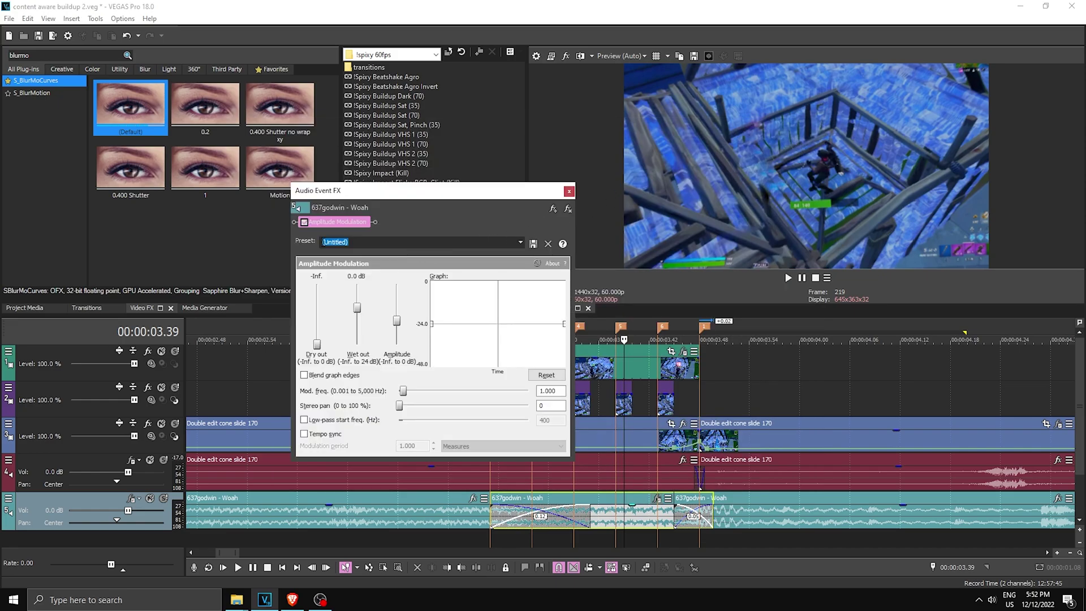
# Apply the [Sys] Wacky preset to Amplitude Modulation, close its settings and play back the buildup with the music.
pyautogui.click(519, 242)
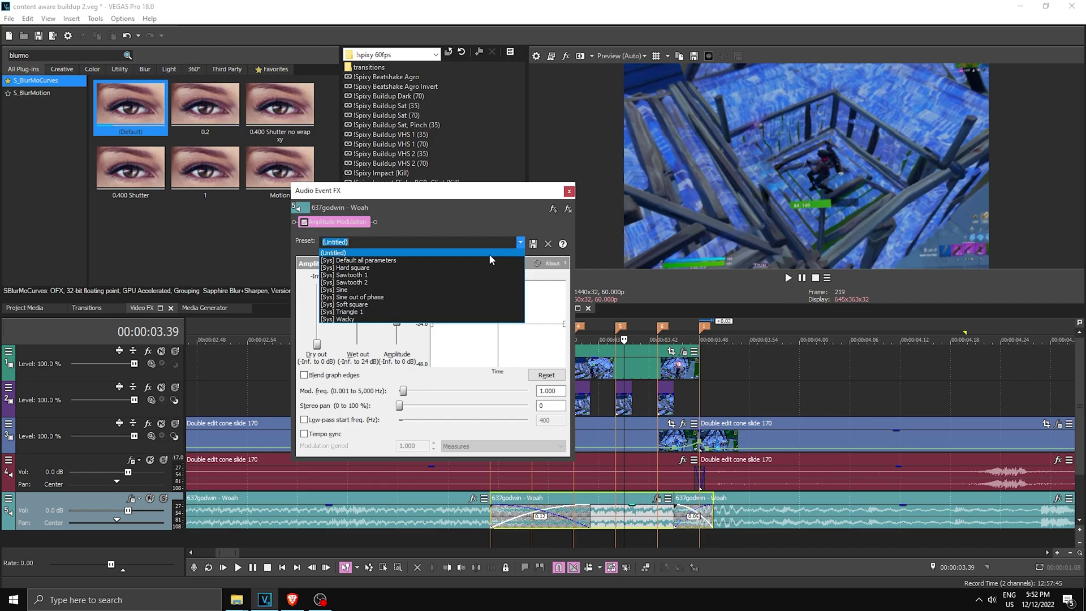
pyautogui.click(376, 320)
pyautogui.click(568, 192)
pyautogui.click(787, 278)
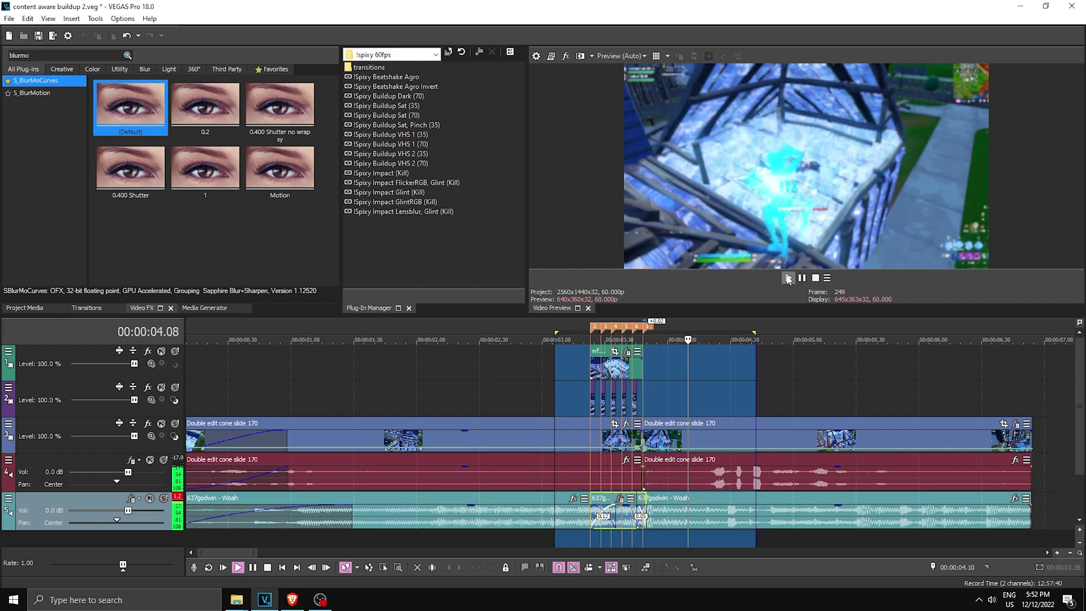
pyautogui.click(802, 278)
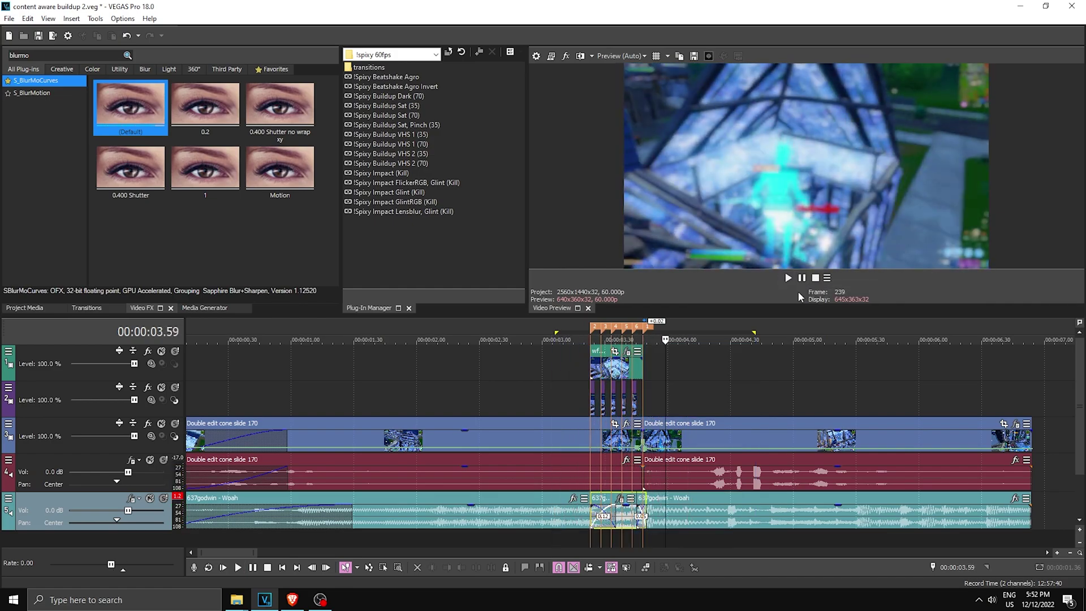